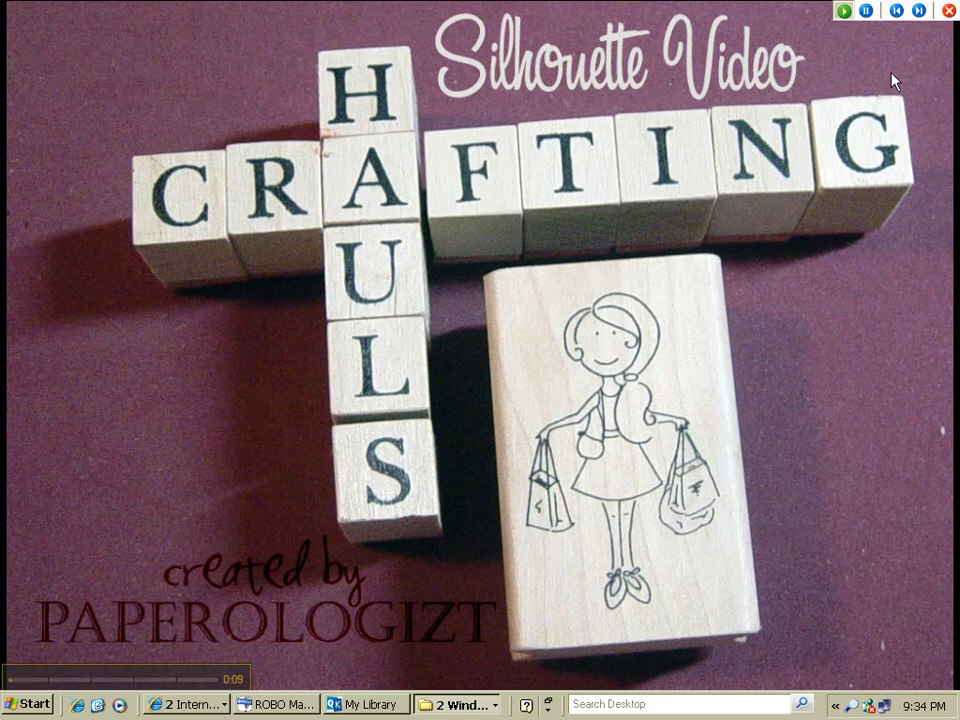
Step: Leave the full-screen intro picture and close the Picture and Fax Viewer
{"action": "left_click", "coordinate": [943, 12]}
{"action": "left_click", "coordinate": [948, 9]}
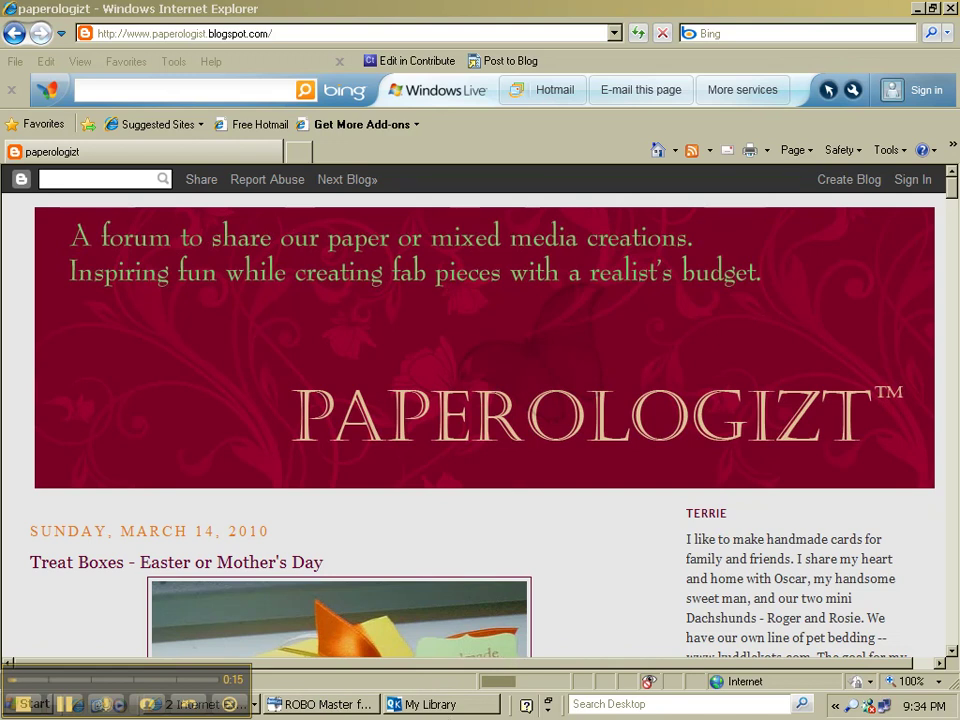
Step: Scroll down the paperologizt blog page and close its Internet Explorer window
{"action": "left_click", "coordinate": [575, 538]}
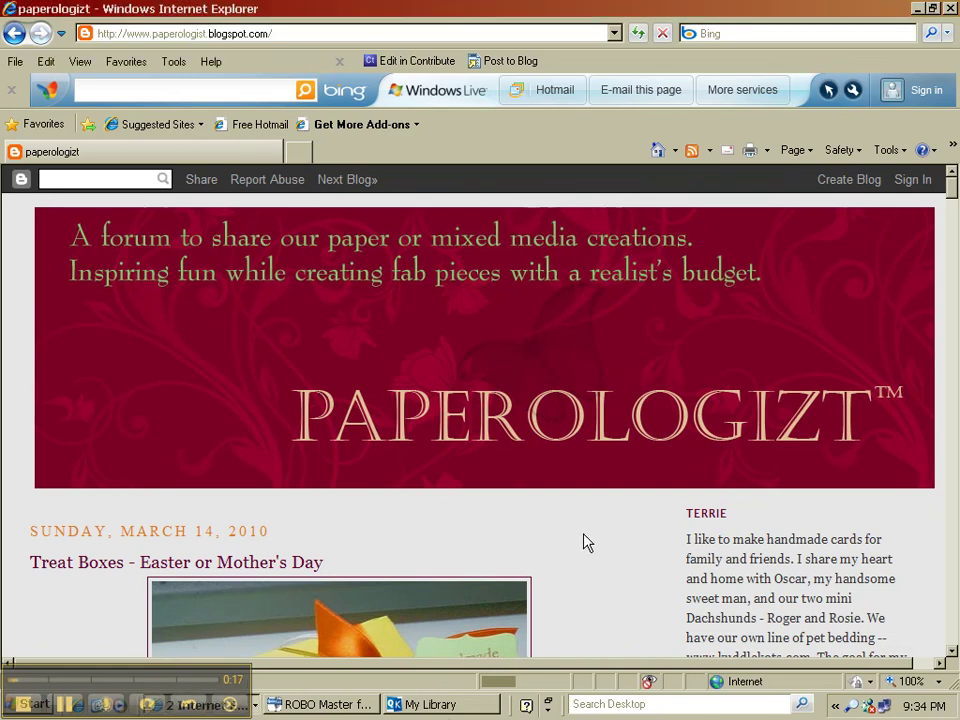
{"action": "scroll", "coordinate": [583, 540], "scroll_direction": "down", "scroll_amount": 10}
{"action": "scroll", "coordinate": [586, 538], "scroll_direction": "down", "scroll_amount": 15}
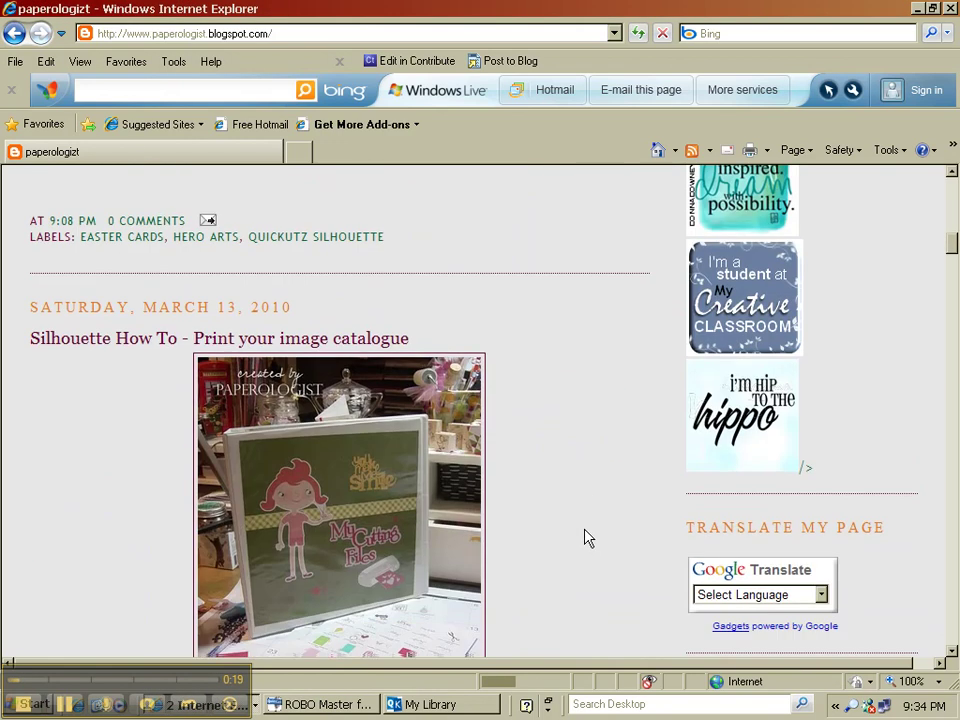
{"action": "scroll", "coordinate": [655, 477], "scroll_direction": "down", "scroll_amount": 1}
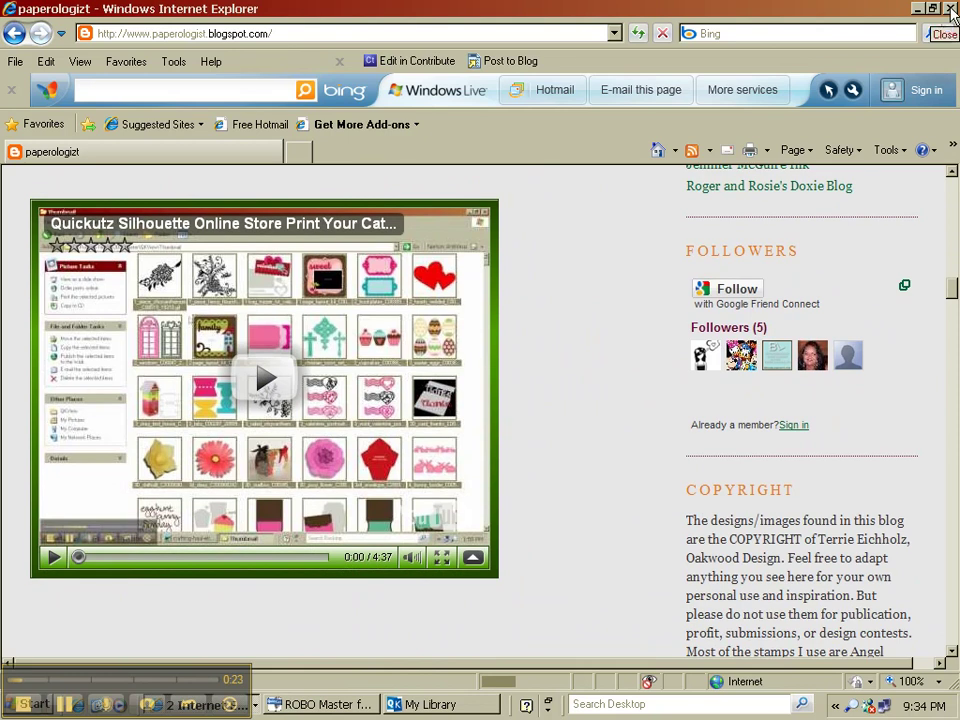
{"action": "left_click", "coordinate": [950, 10]}
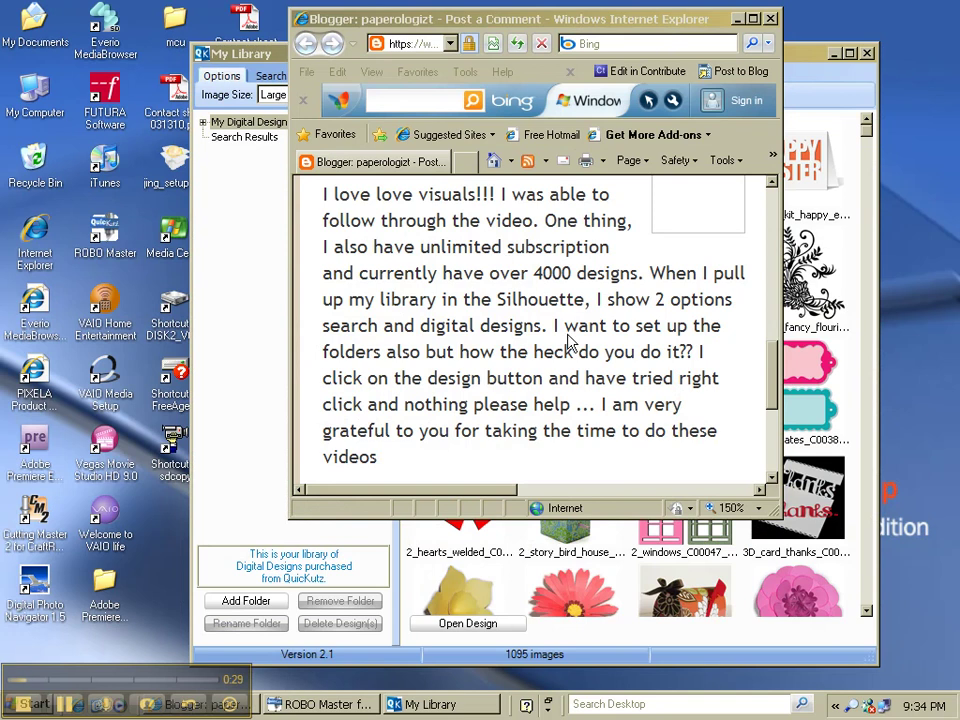
Step: Highlight the reader's question about library folders and minimise the comment window
{"action": "left_click_drag", "start_coordinate": [597, 300], "coordinate": [696, 352]}
{"action": "left_click_drag", "start_coordinate": [640, 330], "coordinate": [525, 302]}
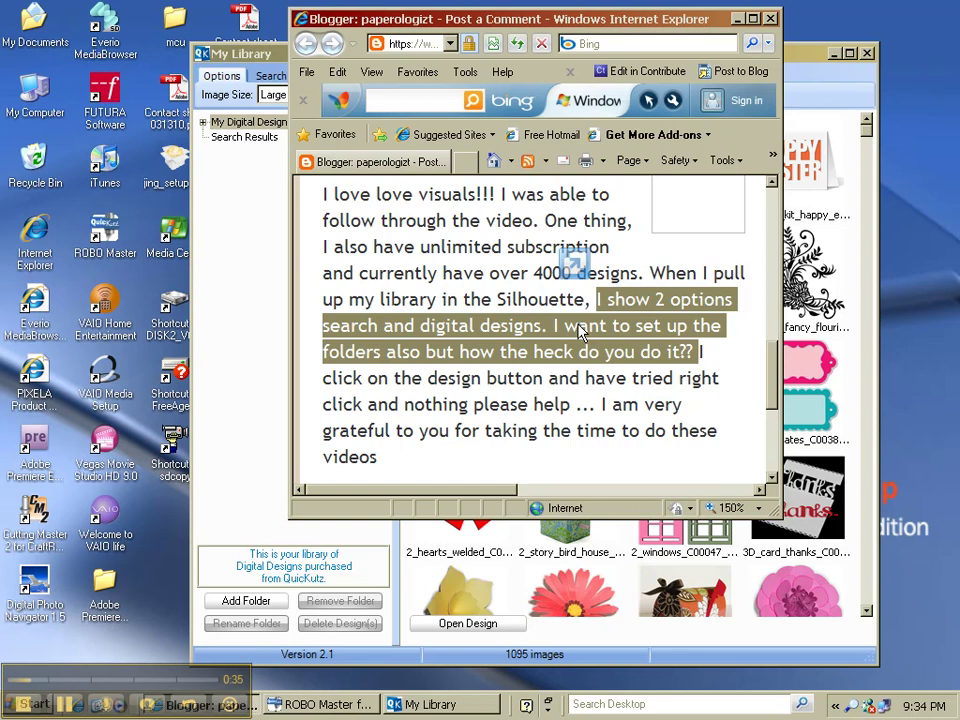
{"action": "left_click", "coordinate": [739, 20]}
Step: Create a new Letter portrait document in ROBO Master and reopen My Library
{"action": "left_click", "coordinate": [836, 55]}
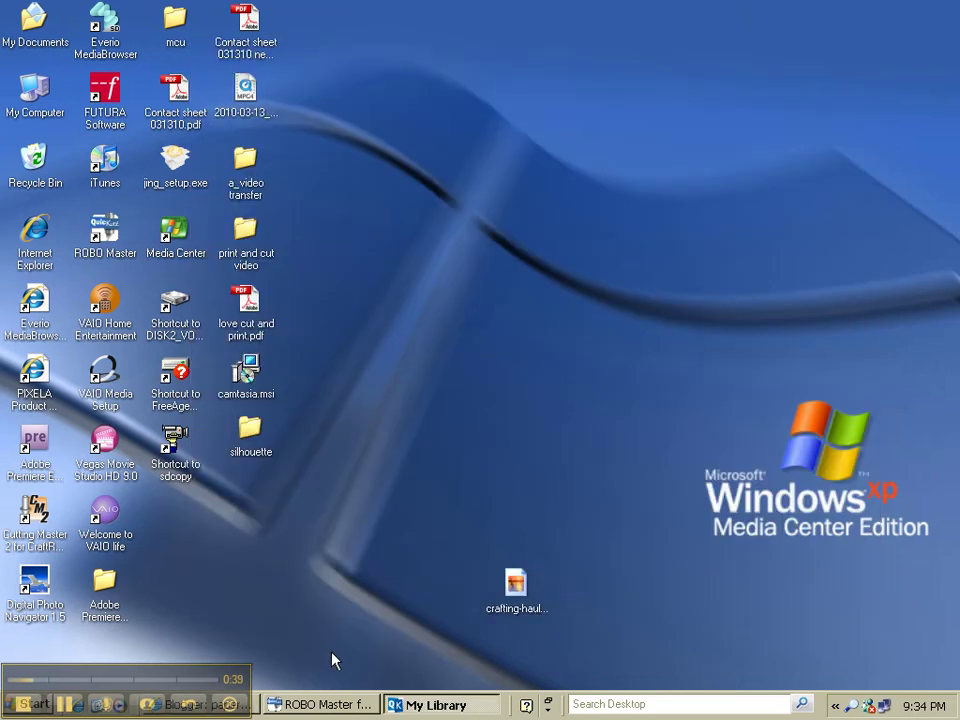
{"action": "left_click", "coordinate": [323, 705]}
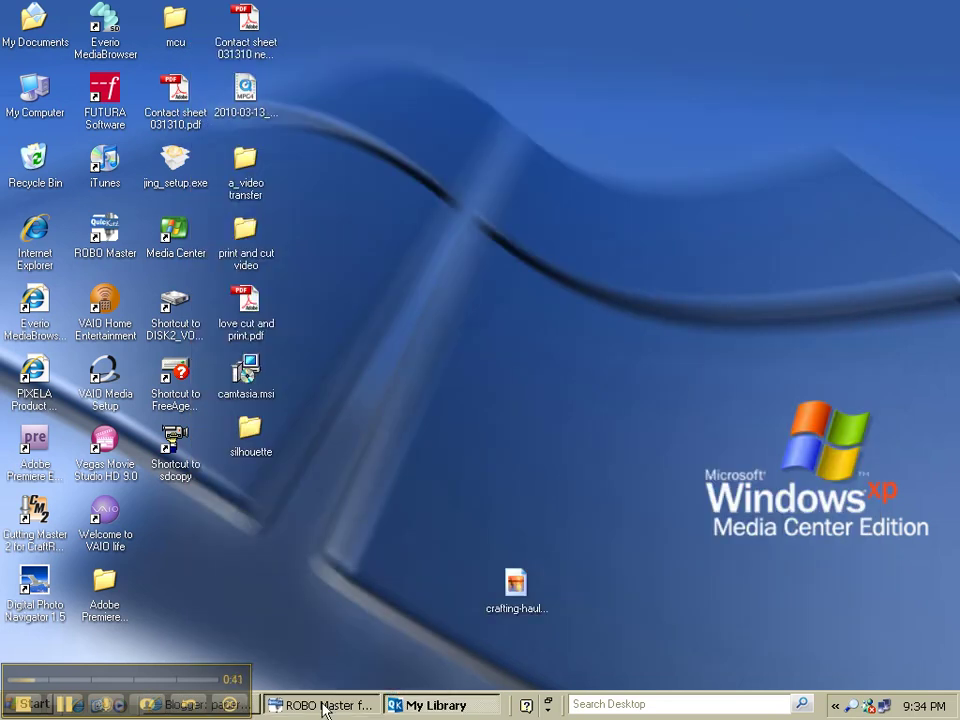
{"action": "left_click", "coordinate": [20, 52]}
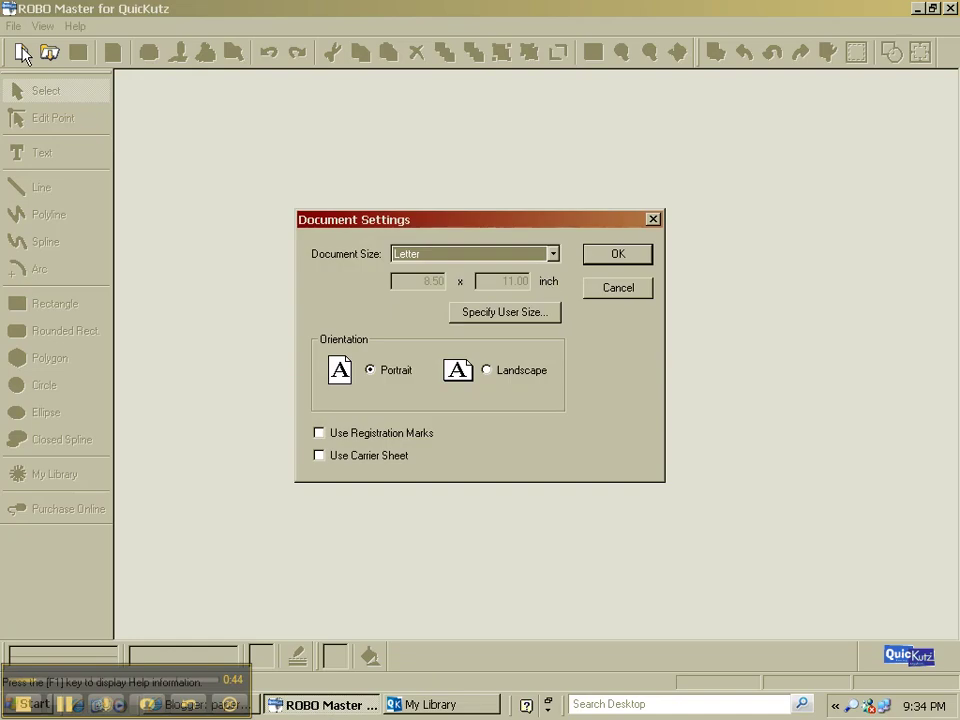
{"action": "left_click", "coordinate": [604, 256]}
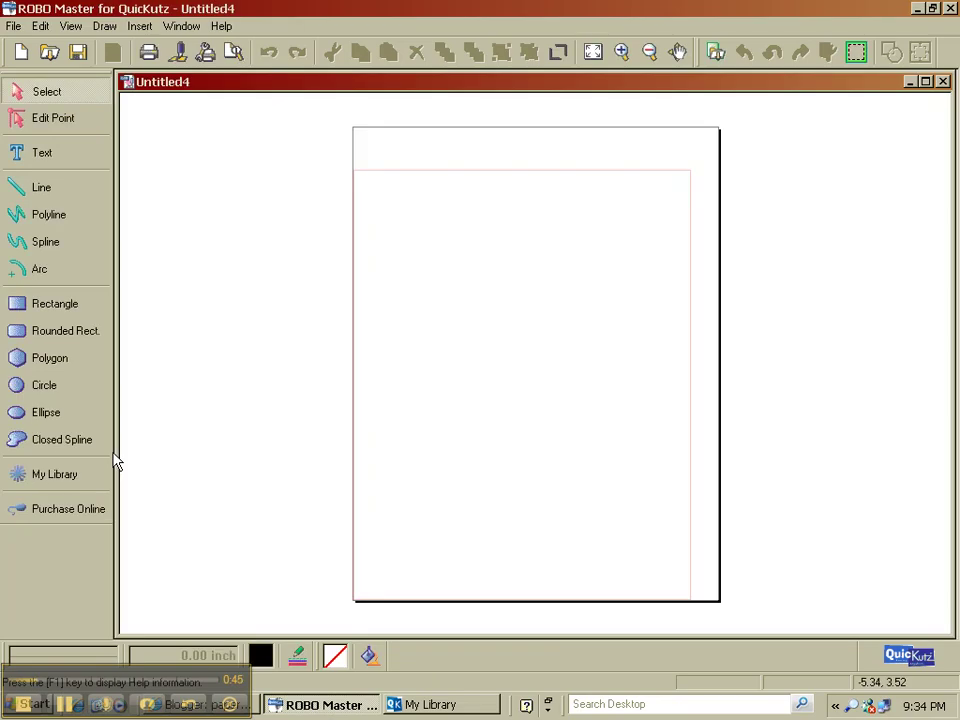
{"action": "left_click", "coordinate": [50, 479]}
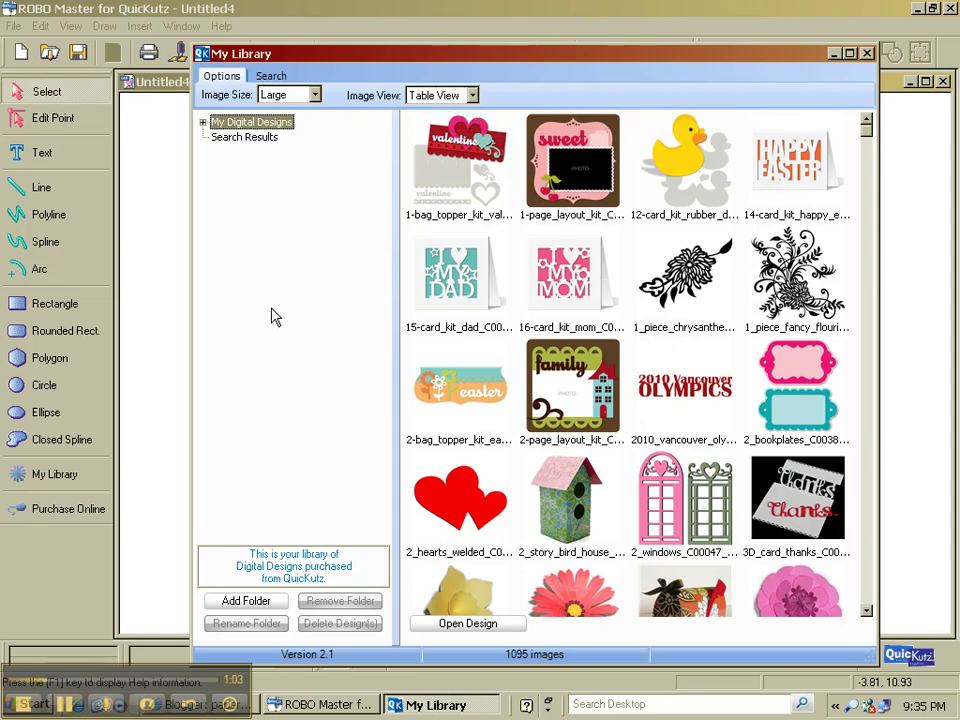
Step: Switch My Library to the design search, still holding the term 'tab'
{"action": "left_click", "coordinate": [271, 78]}
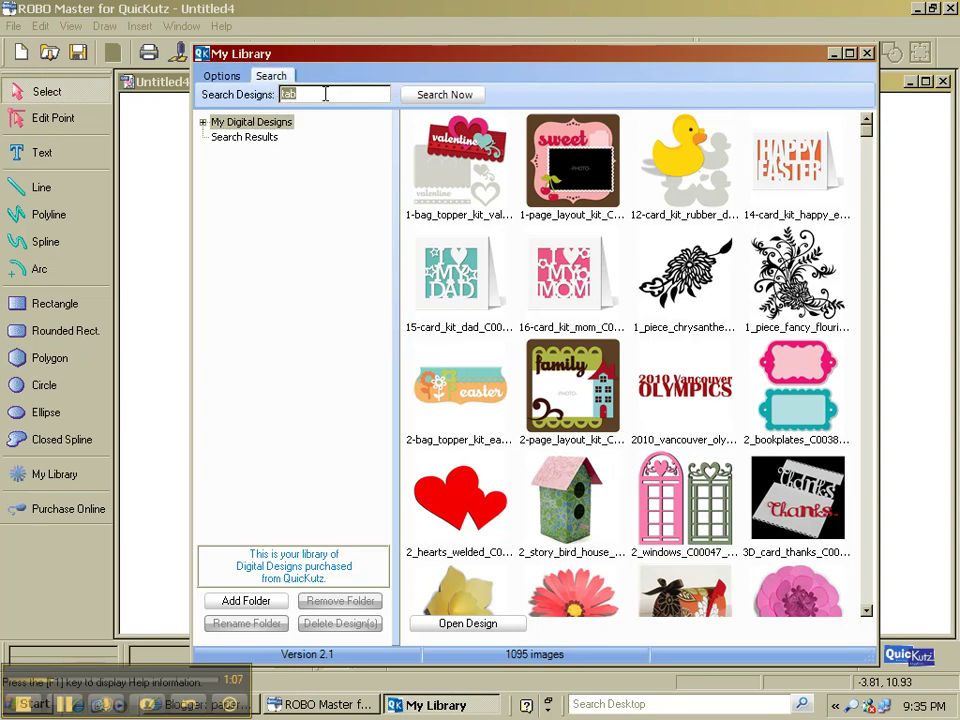
Step: Search the library for 'tabs', trying 'ta' and then 'tabs' again
{"action": "key", "text": "BackSpace"}
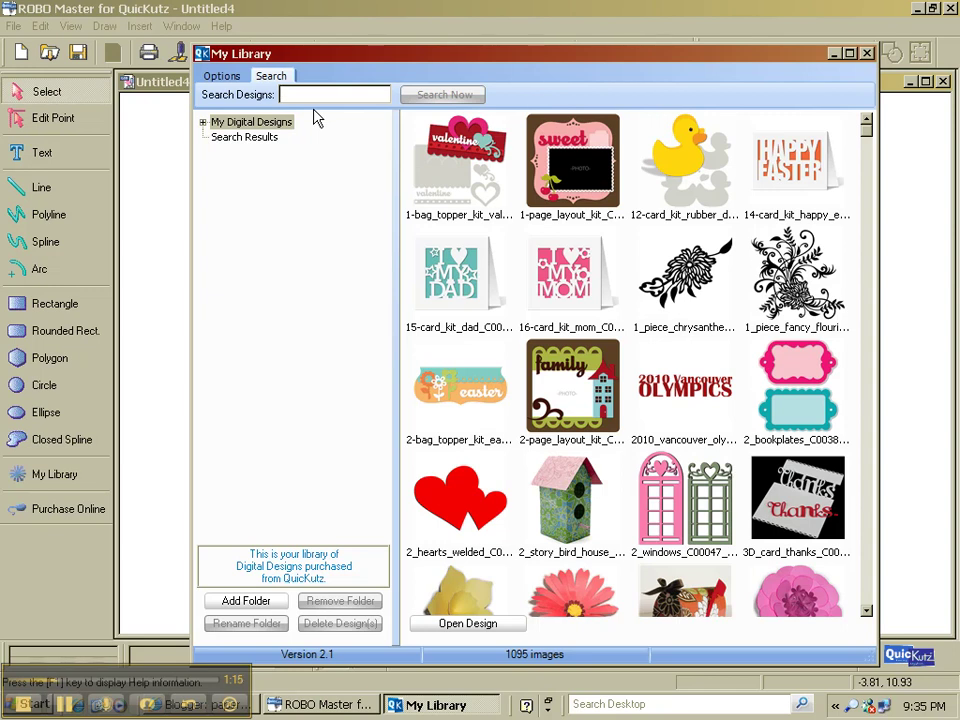
{"action": "type", "text": "tabs"}
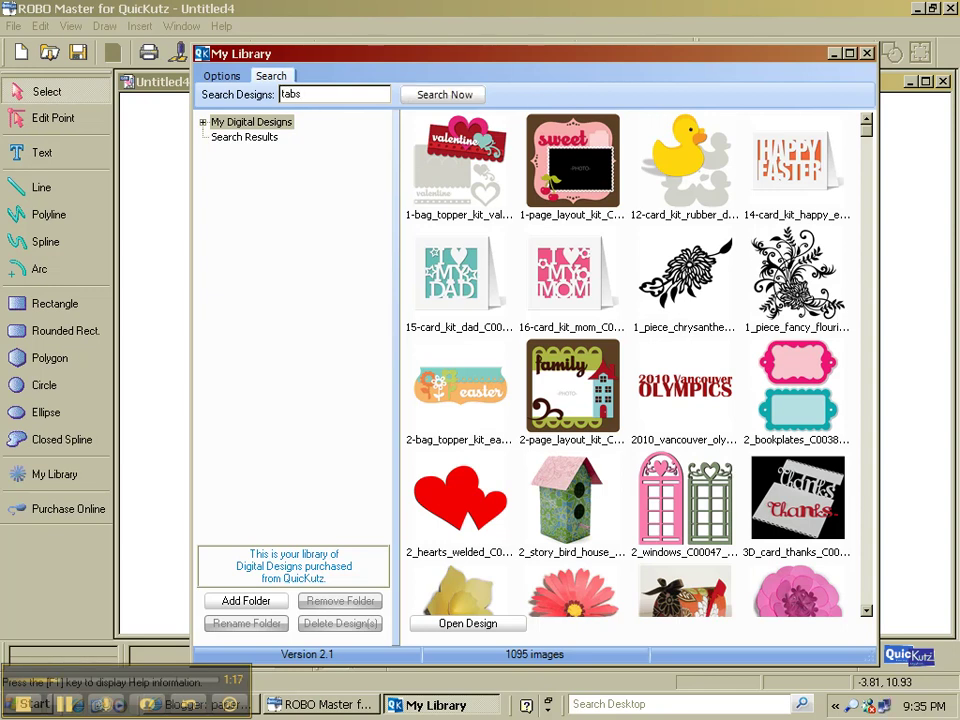
{"action": "key", "text": "Return"}
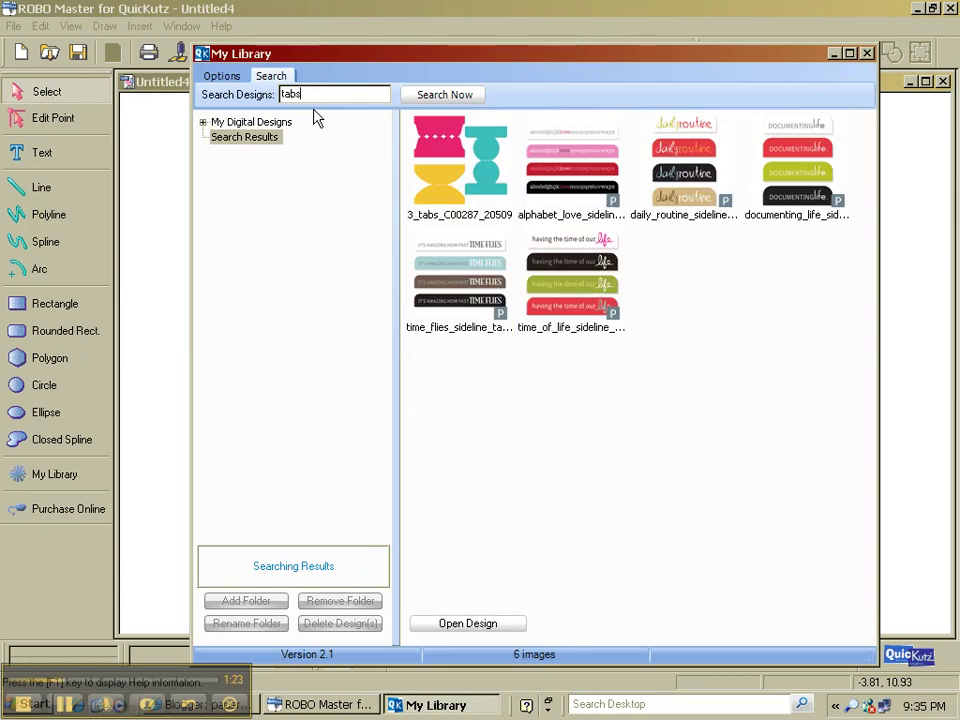
{"action": "key", "text": "BackSpace"}
{"action": "key", "text": "BackSpace"}
{"action": "key", "text": "Return"}
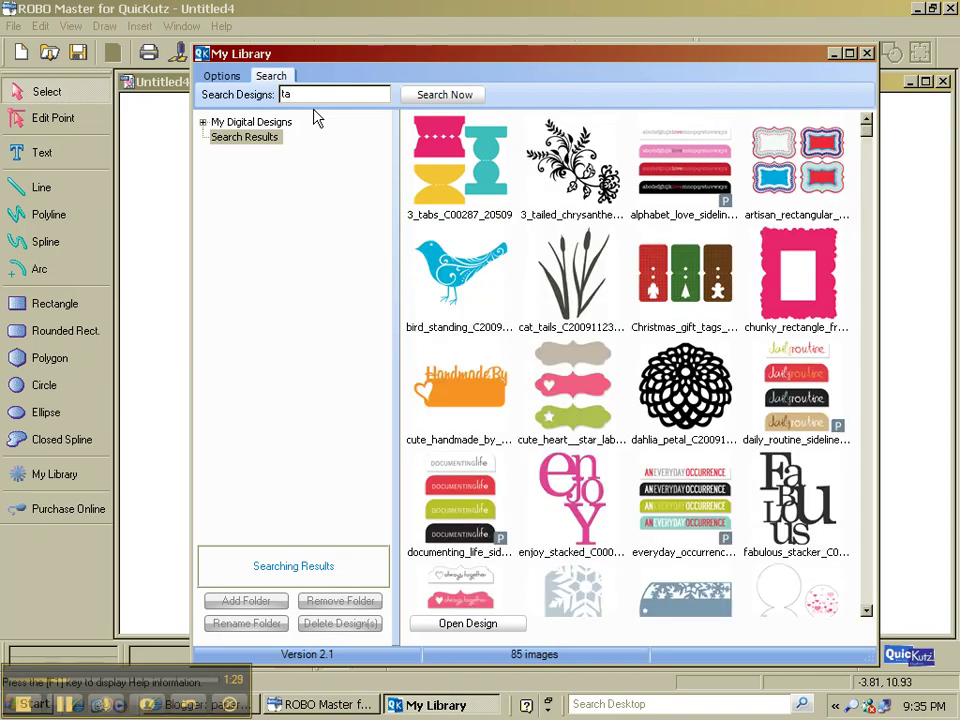
{"action": "type", "text": "bs"}
{"action": "key", "text": "Return"}
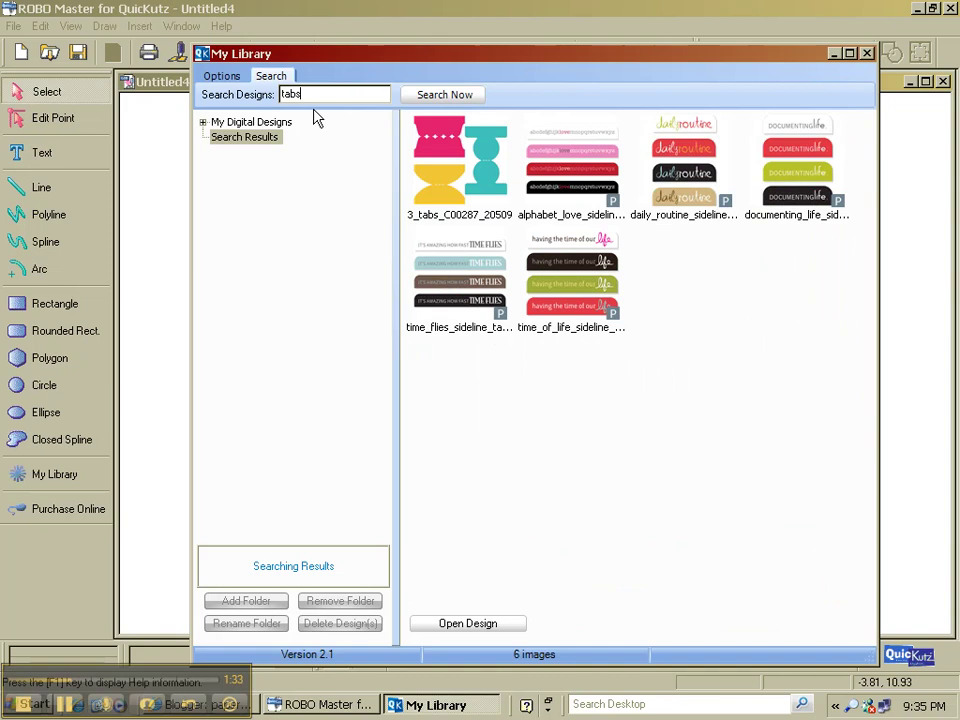
{"action": "left_click", "coordinate": [428, 100]}
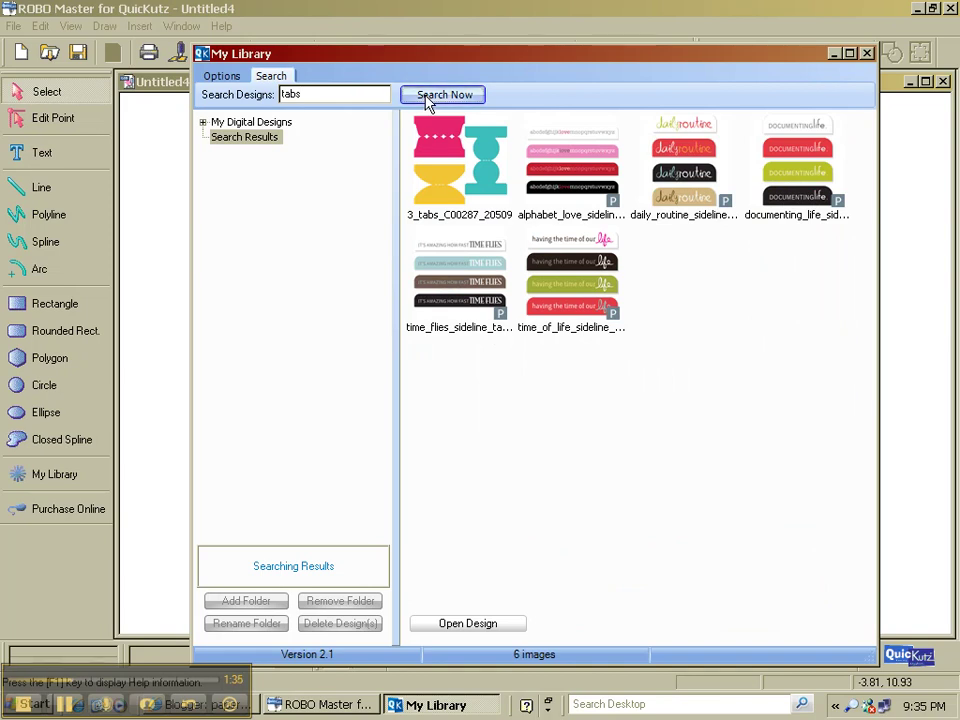
Step: Search for 'tab', then return to the full My Digital Designs collection
{"action": "double_click", "coordinate": [317, 94]}
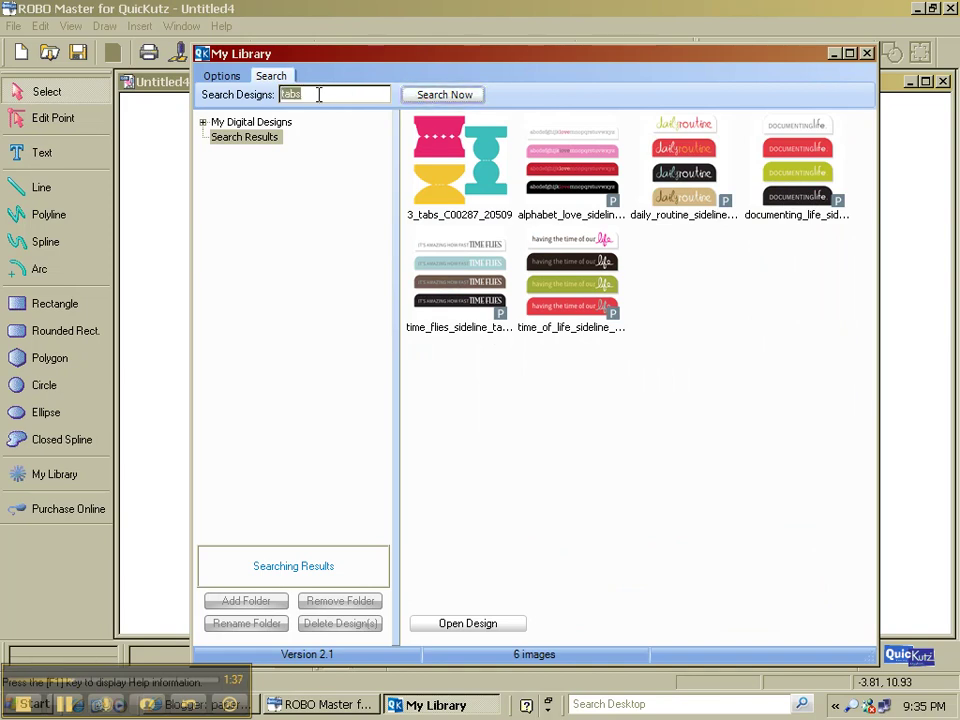
{"action": "left_click", "coordinate": [317, 94]}
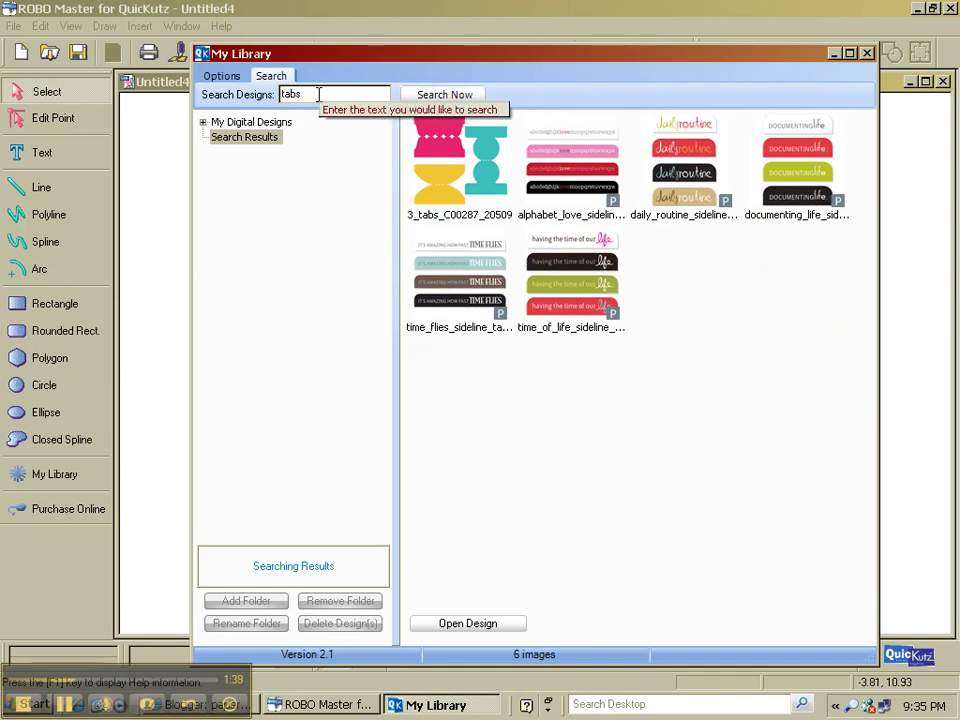
{"action": "key", "text": "BackSpace"}
{"action": "key", "text": "Return"}
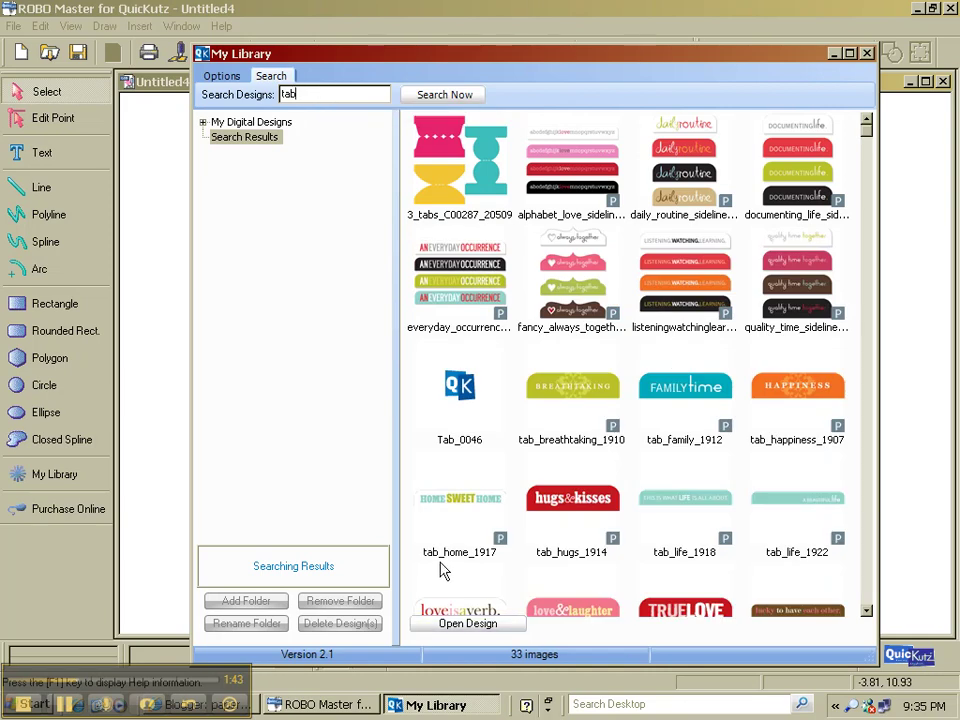
{"action": "left_click", "coordinate": [246, 139]}
{"action": "left_click", "coordinate": [241, 123]}
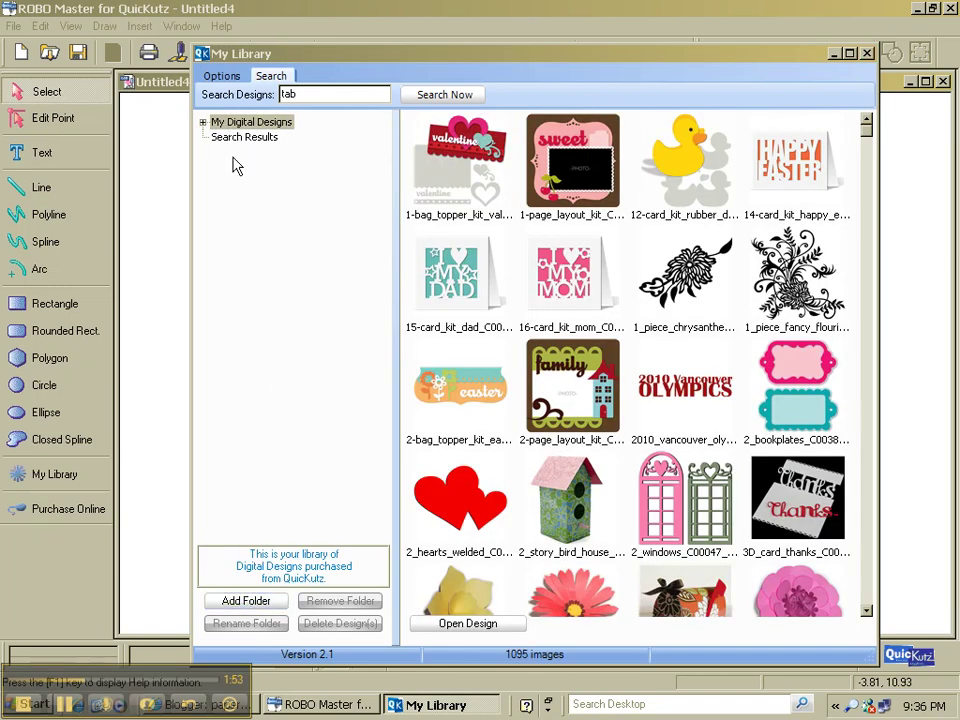
Step: Add a new library folder named 'tabs' and scroll the folder tree to it
{"action": "left_click", "coordinate": [238, 602]}
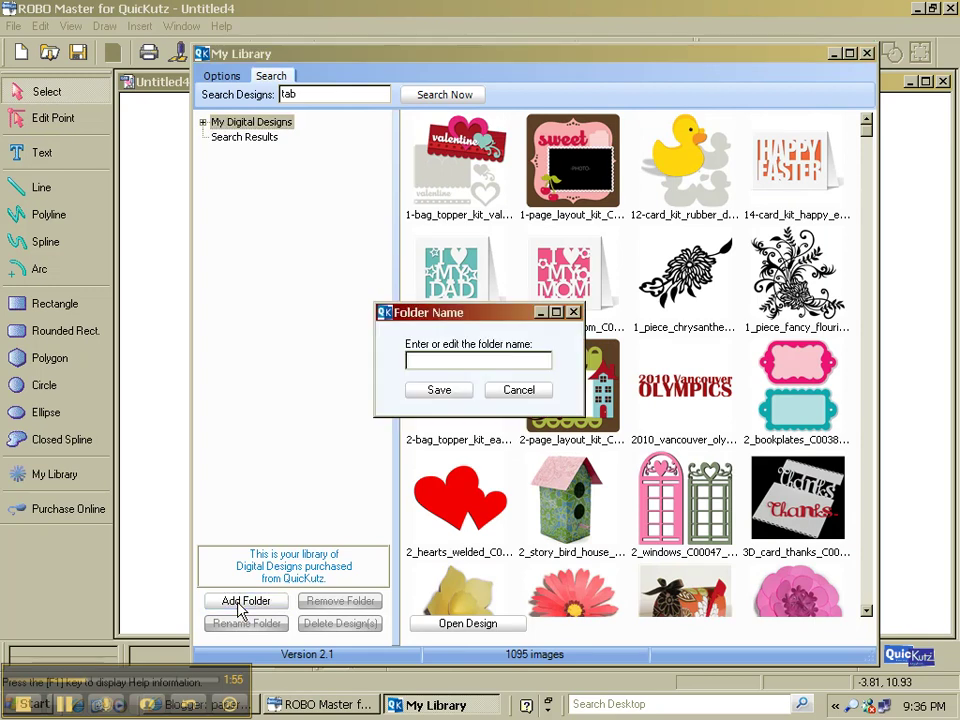
{"action": "type", "text": "tabs"}
{"action": "key", "text": "Return"}
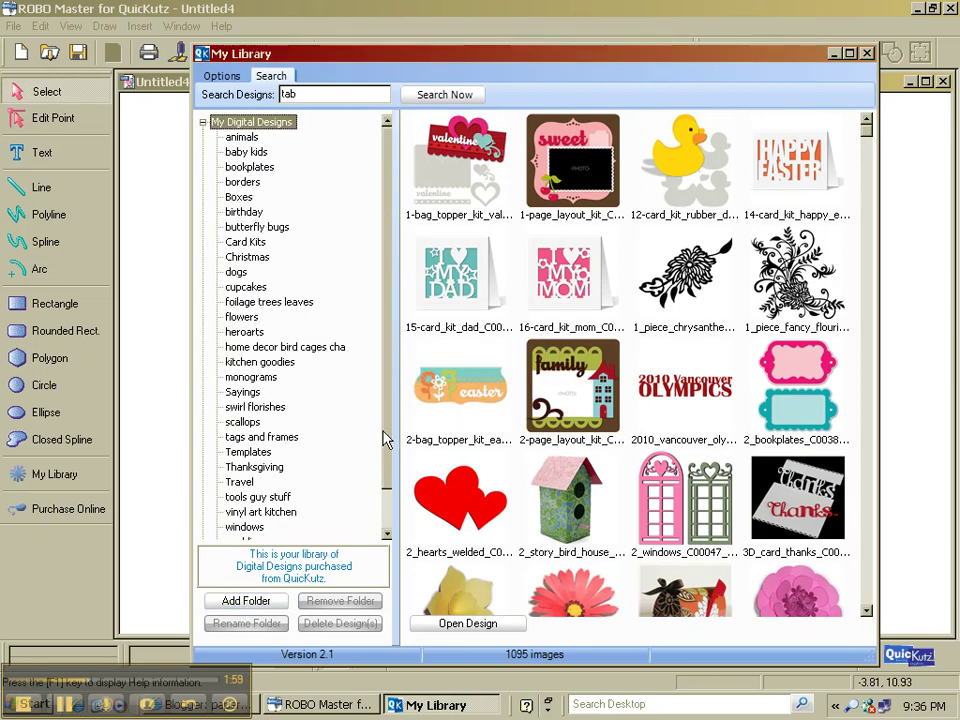
{"action": "left_click_drag", "start_coordinate": [386, 443], "coordinate": [388, 495]}
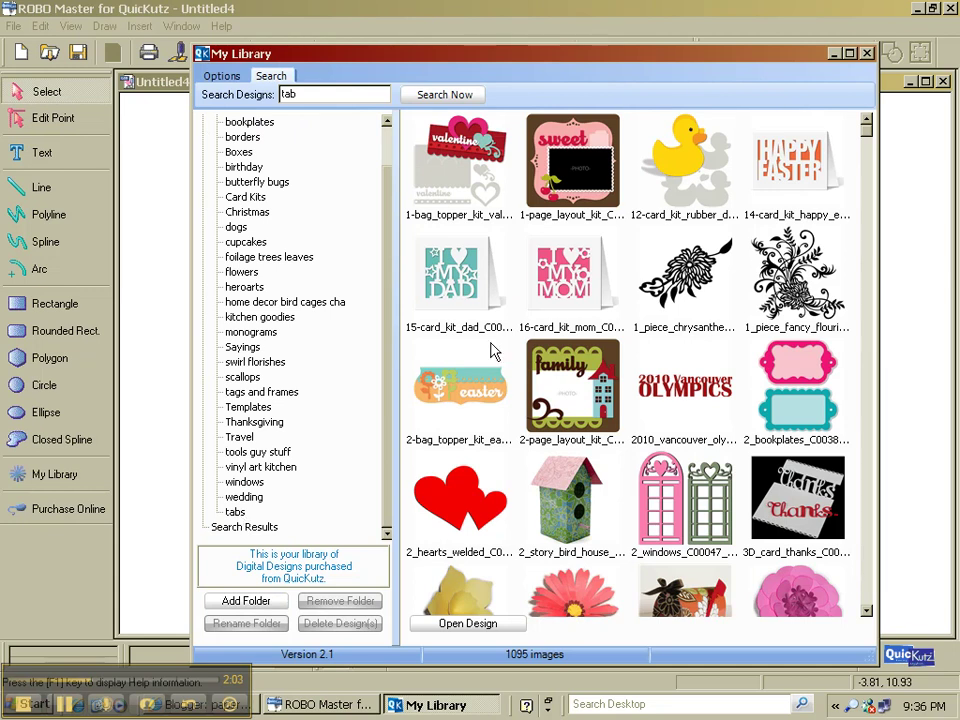
{"action": "double_click", "coordinate": [305, 95]}
Step: Rerun the 'tab' search, select all 33 results and drop them onto the tabs folder
{"action": "left_click", "coordinate": [318, 94]}
{"action": "left_click", "coordinate": [436, 93]}
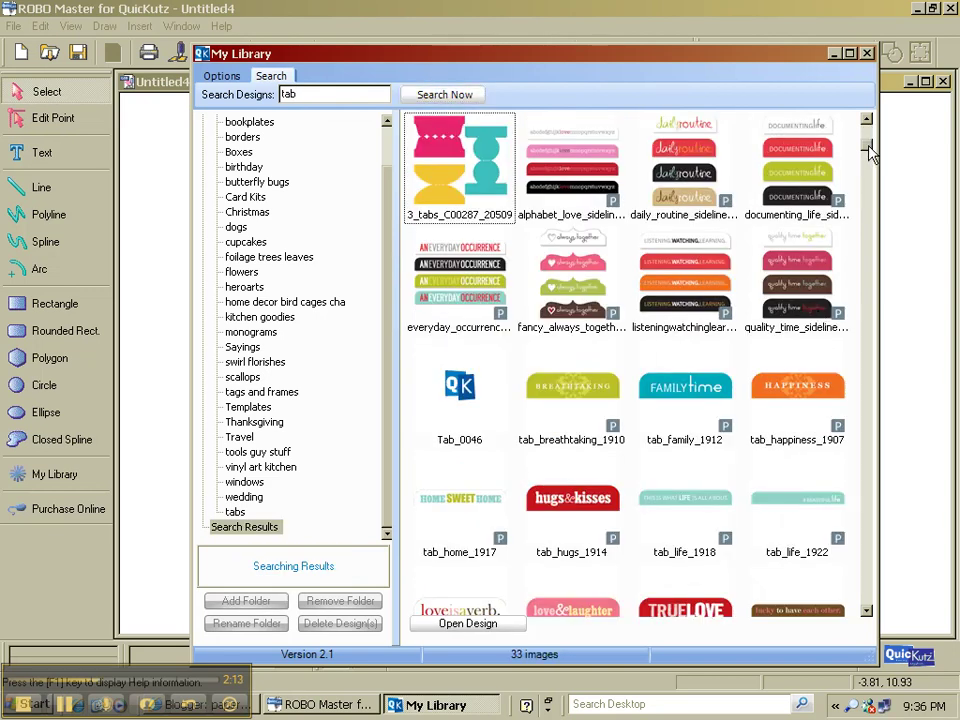
{"action": "mouse_move", "coordinate": [867, 140]}
{"action": "left_mouse_down"}
{"action": "mouse_move", "coordinate": [877, 350]}
{"action": "mouse_move", "coordinate": [866, 413]}
{"action": "mouse_move", "coordinate": [873, 135]}
{"action": "left_mouse_up"}
{"action": "key", "text": "shift+End"}
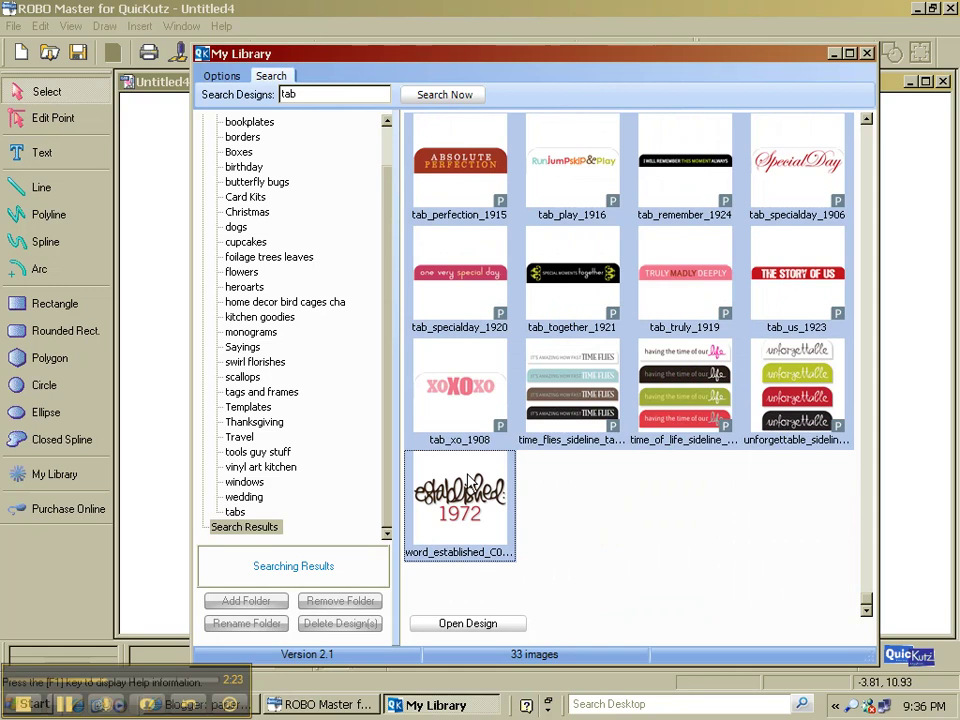
{"action": "left_click_drag", "start_coordinate": [460, 448], "coordinate": [233, 518]}
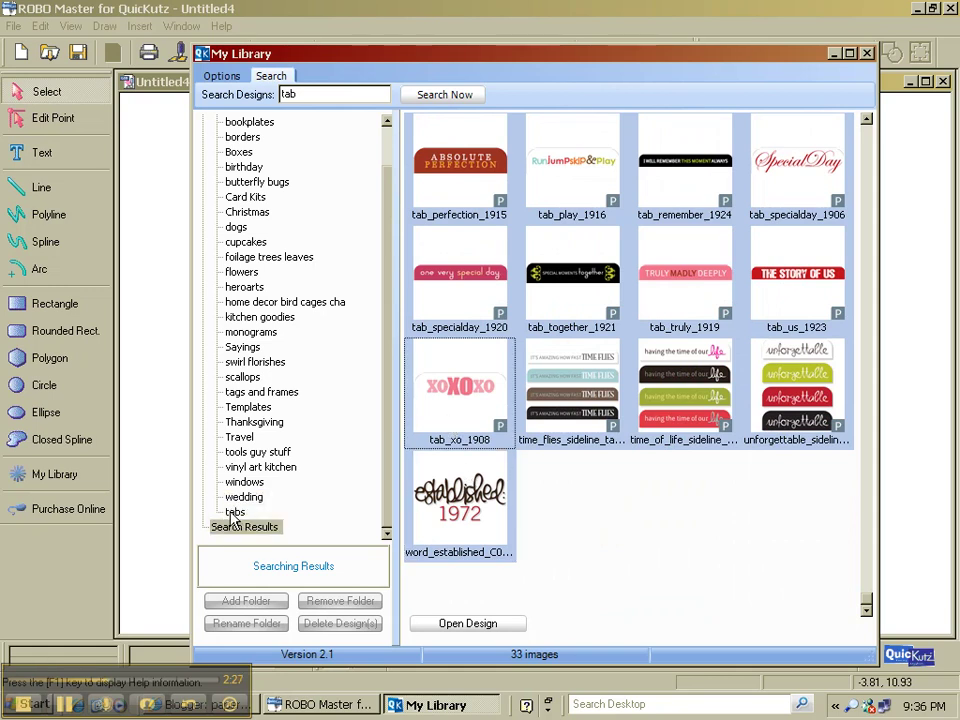
Step: Open the tabs folder to display its 33 copied tab designs
{"action": "left_click", "coordinate": [234, 512]}
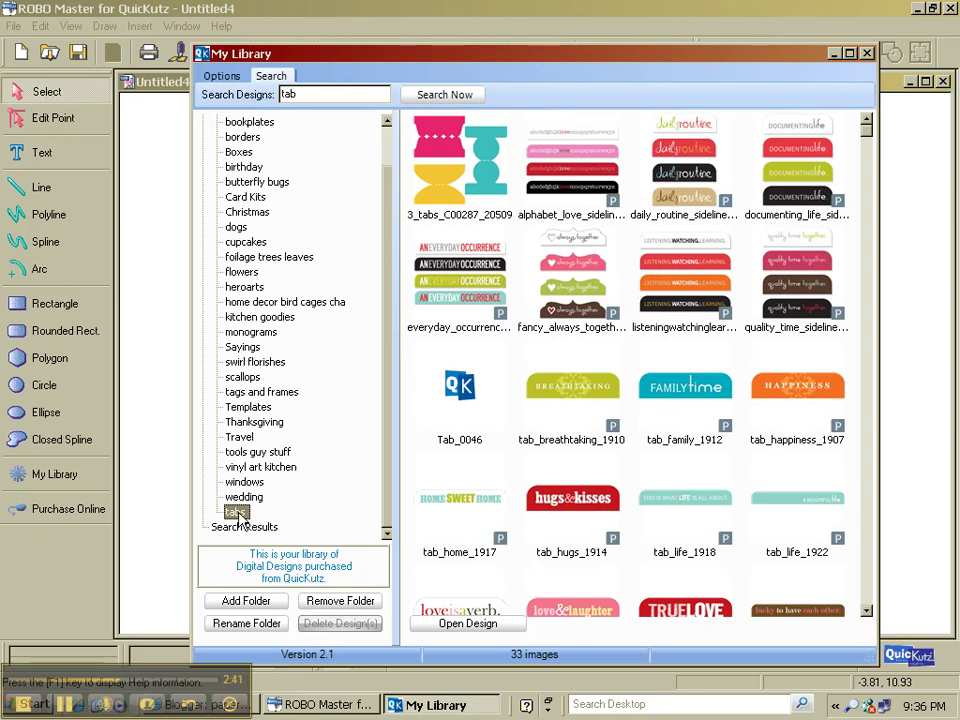
Step: Add a subfolder named 'pc tabs' inside the tabs folder
{"action": "left_click", "coordinate": [246, 600]}
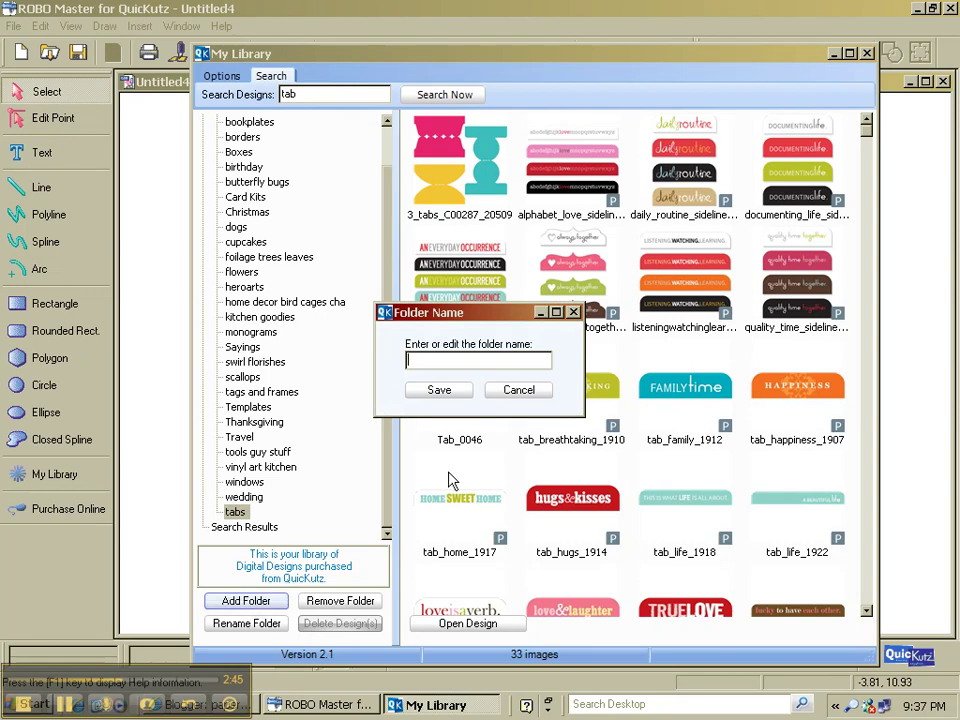
{"action": "type", "text": "pc"}
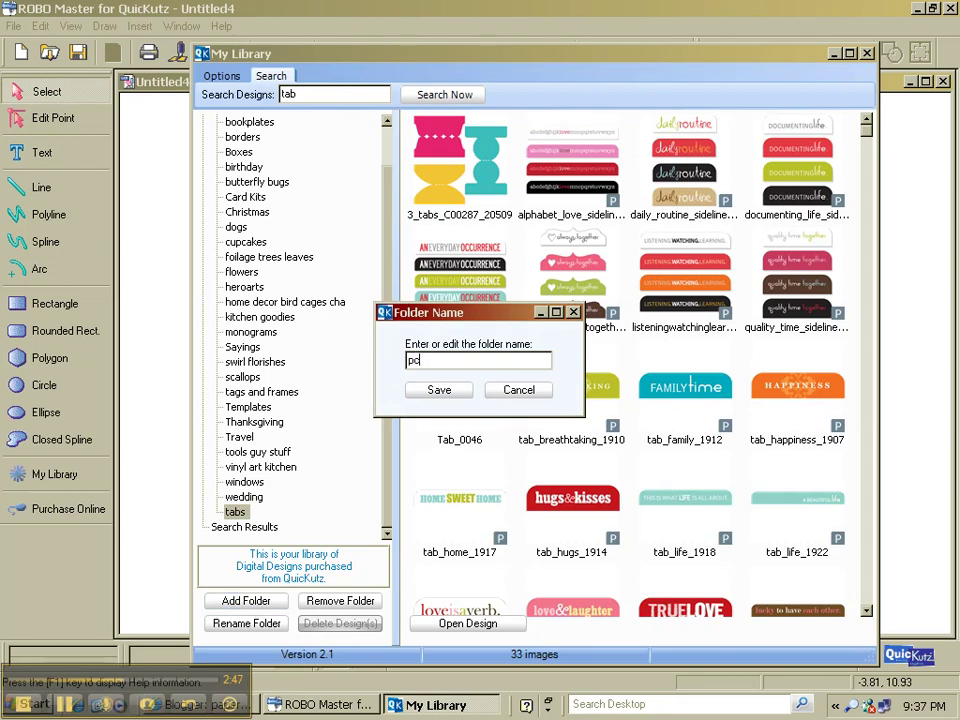
{"action": "type", "text": " tabs"}
{"action": "key", "text": "Return"}
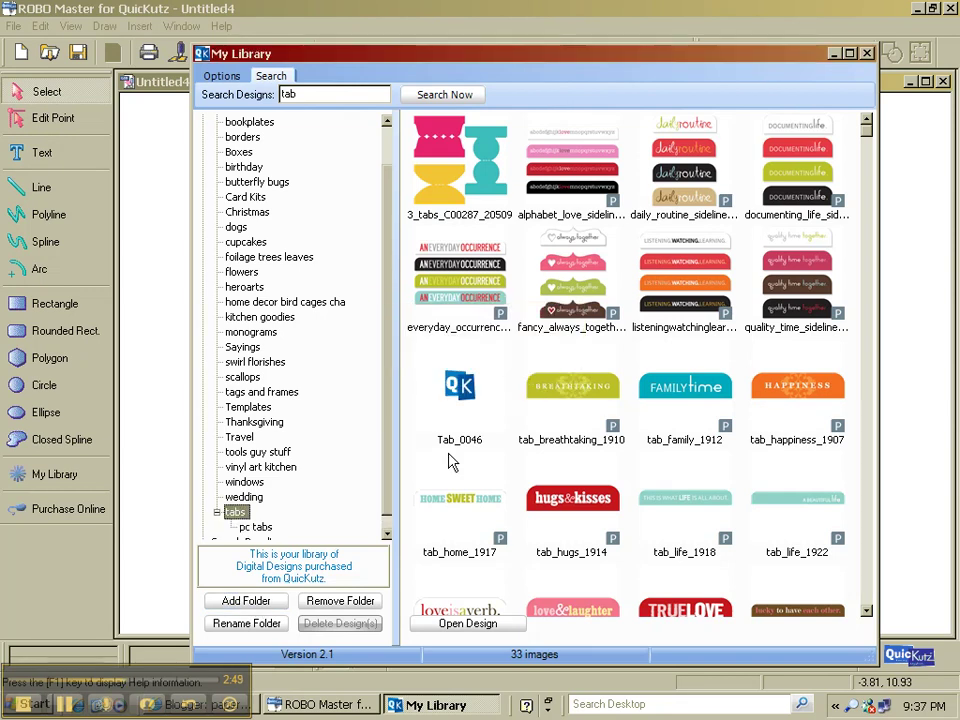
Step: Select 14 tab designs, from alphabet love to tab_home_1917, and copy them into pc tabs
{"action": "left_click", "coordinate": [572, 178]}
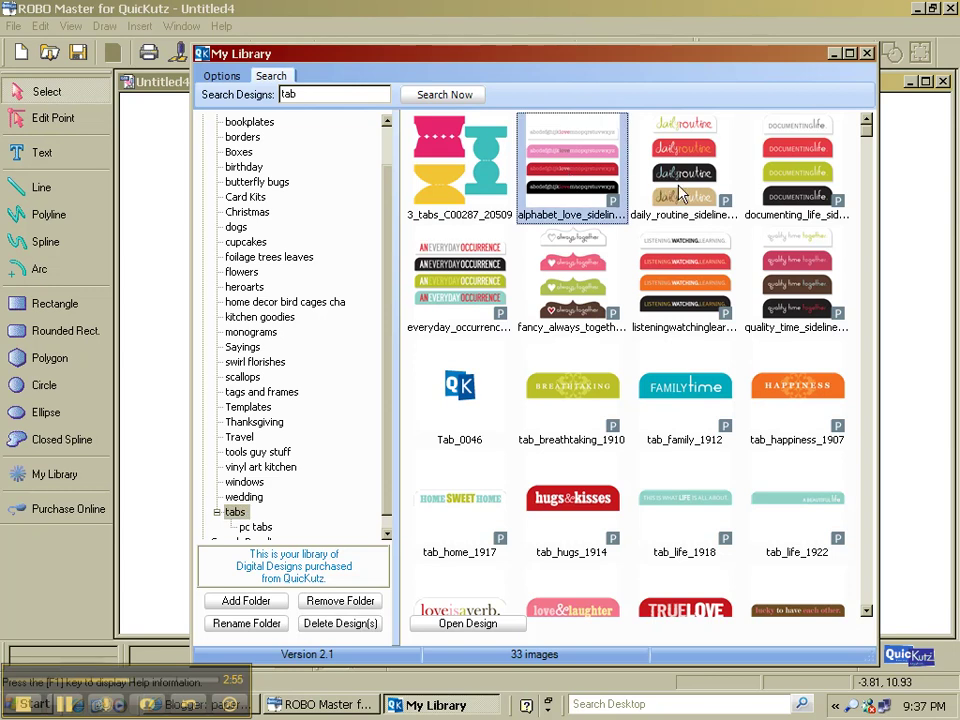
{"action": "key", "text": "shift+Right"}
{"action": "key", "text": "shift+Right"}
{"action": "key", "text": "shift+Right"}
{"action": "key", "text": "shift+Right"}
{"action": "key", "text": "shift+Right"}
{"action": "key", "text": "shift+Right"}
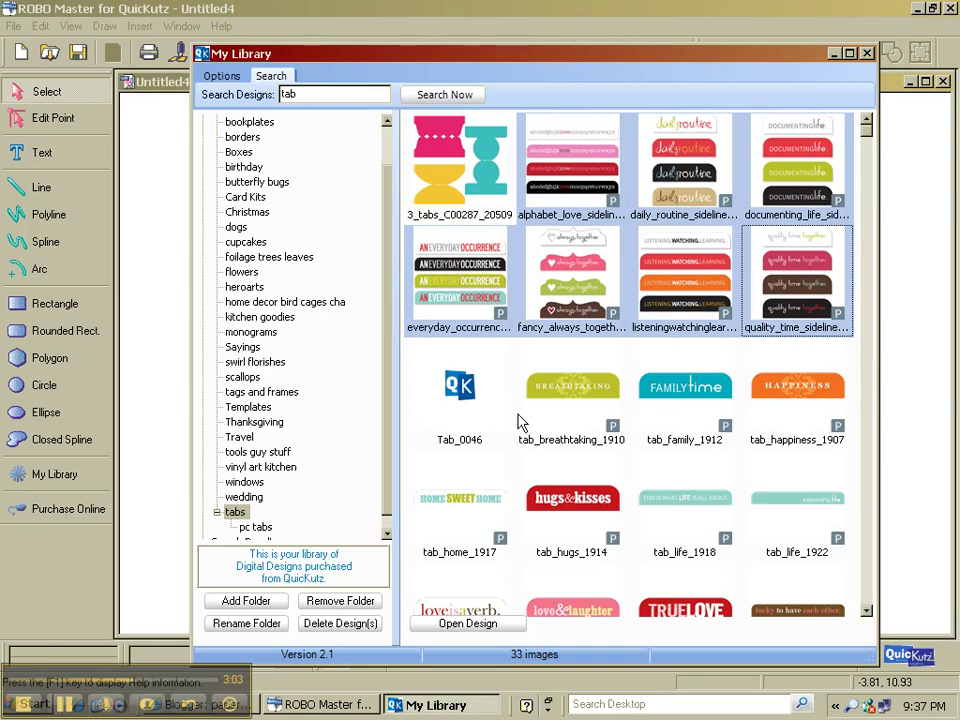
{"action": "left_click", "coordinate": [574, 420], "text": "ctrl"}
{"action": "left_click", "coordinate": [670, 420], "text": "ctrl"}
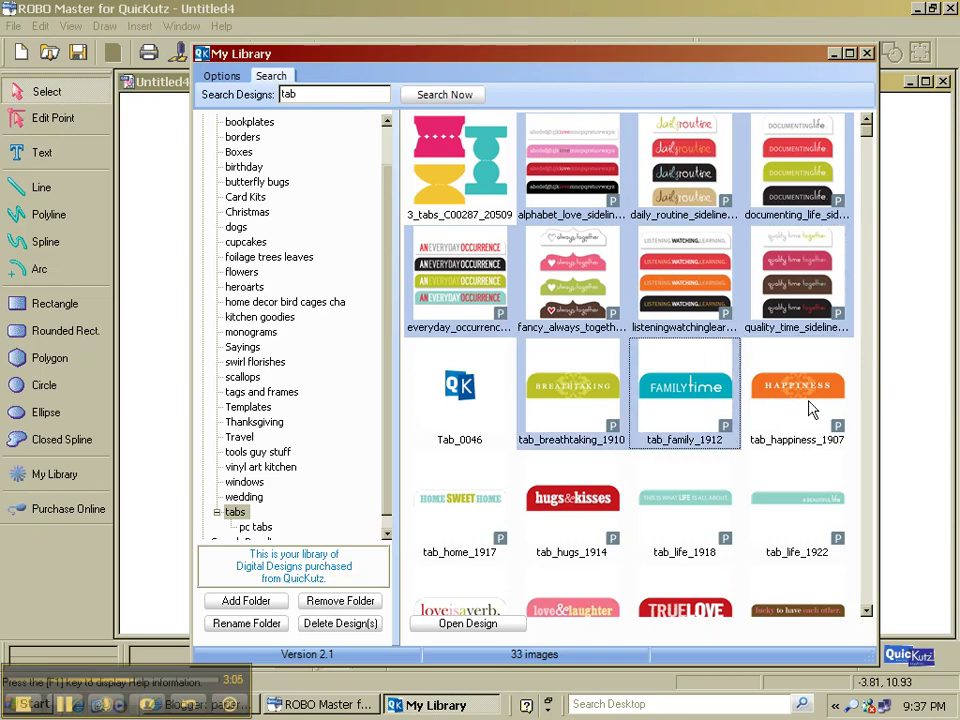
{"action": "left_click", "coordinate": [808, 405], "text": "ctrl"}
{"action": "left_click", "coordinate": [804, 521], "text": "ctrl"}
{"action": "left_click", "coordinate": [694, 532], "text": "ctrl"}
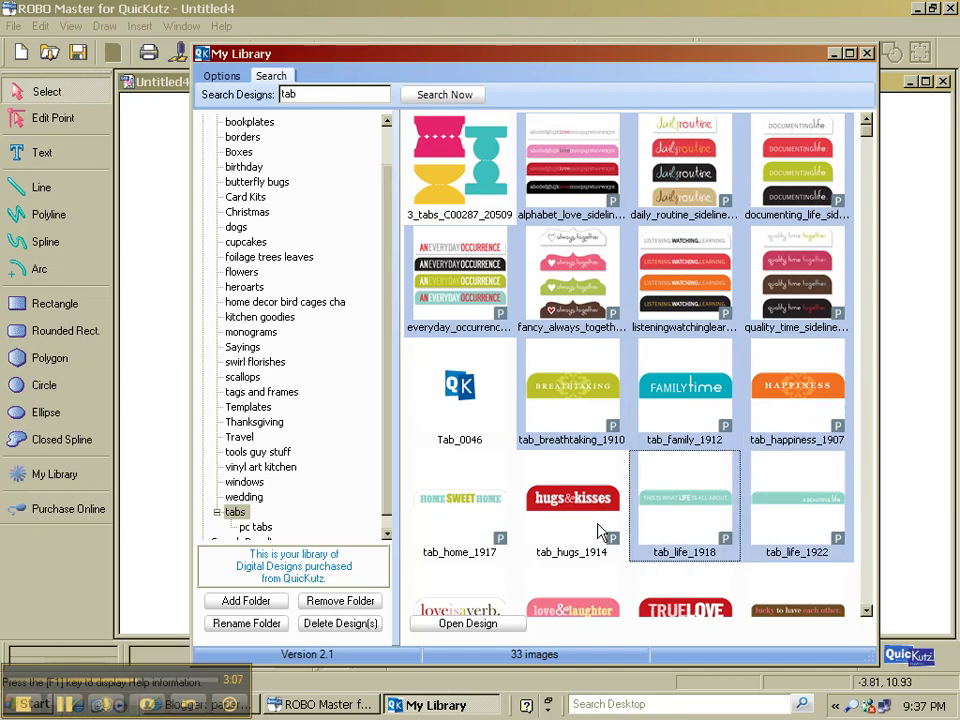
{"action": "left_click", "coordinate": [580, 525], "text": "ctrl"}
{"action": "left_click", "coordinate": [493, 527], "text": "ctrl"}
{"action": "left_click_drag", "start_coordinate": [493, 527], "coordinate": [262, 530]}
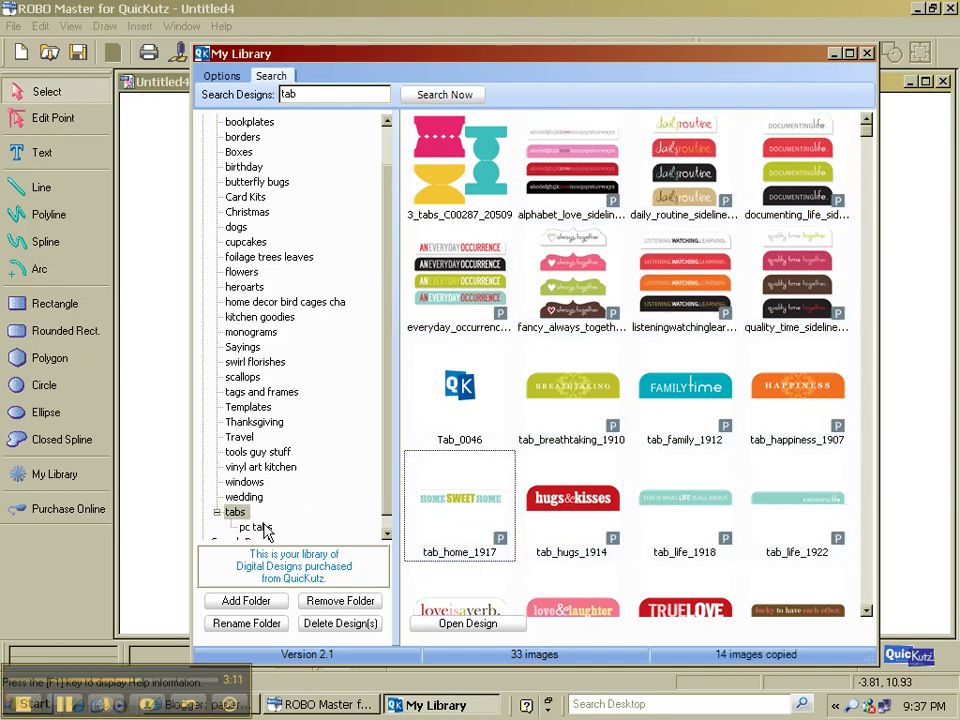
{"action": "left_click", "coordinate": [258, 529]}
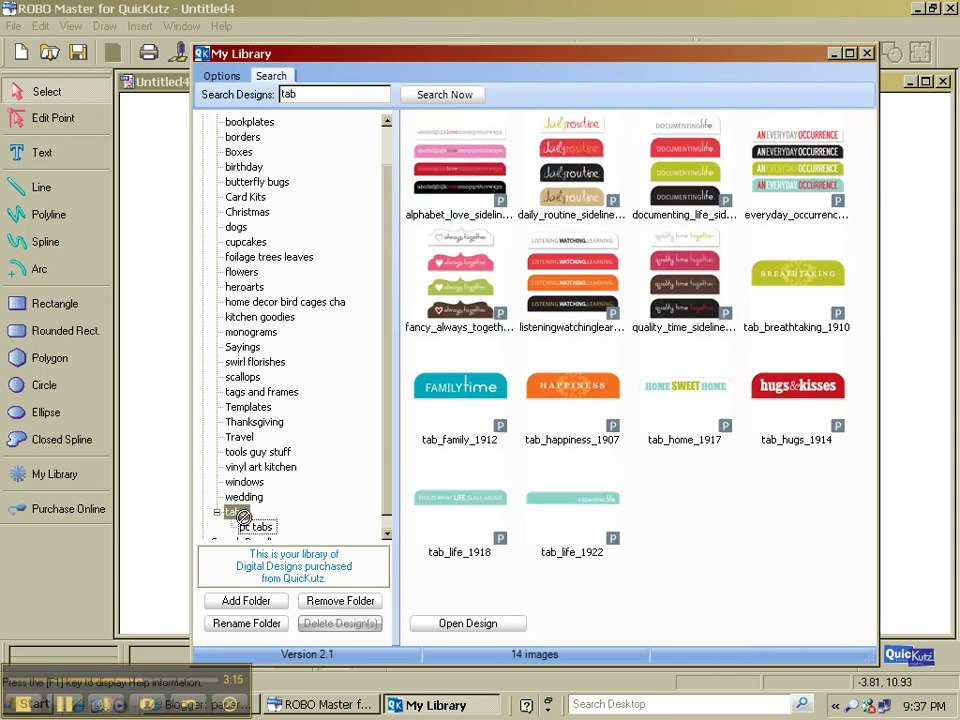
{"action": "left_click", "coordinate": [237, 512]}
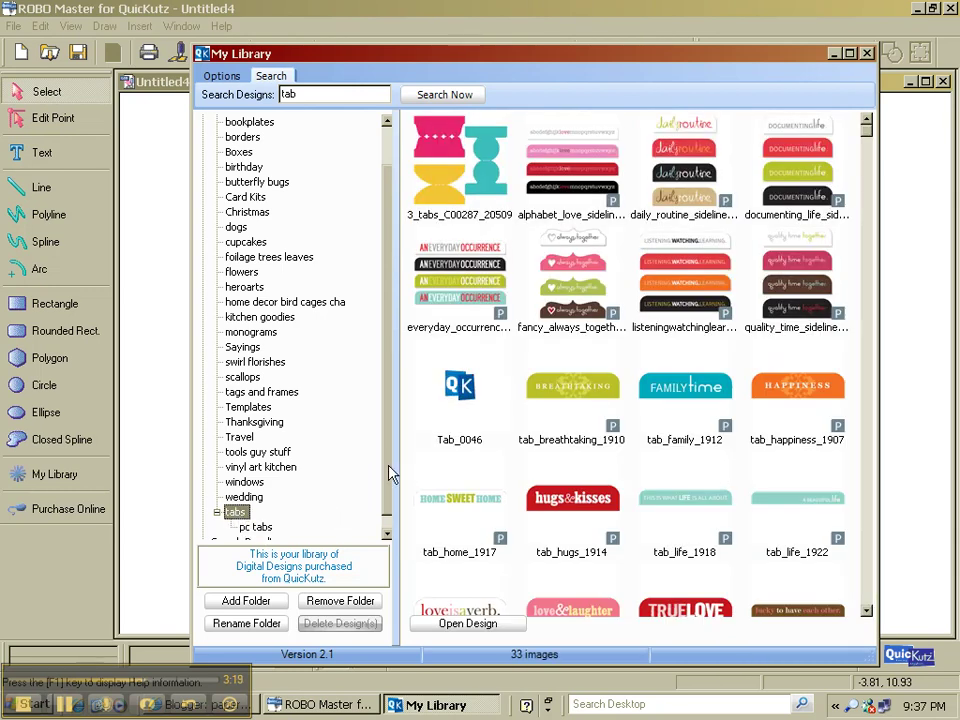
{"action": "left_click_drag", "start_coordinate": [388, 473], "coordinate": [387, 500]}
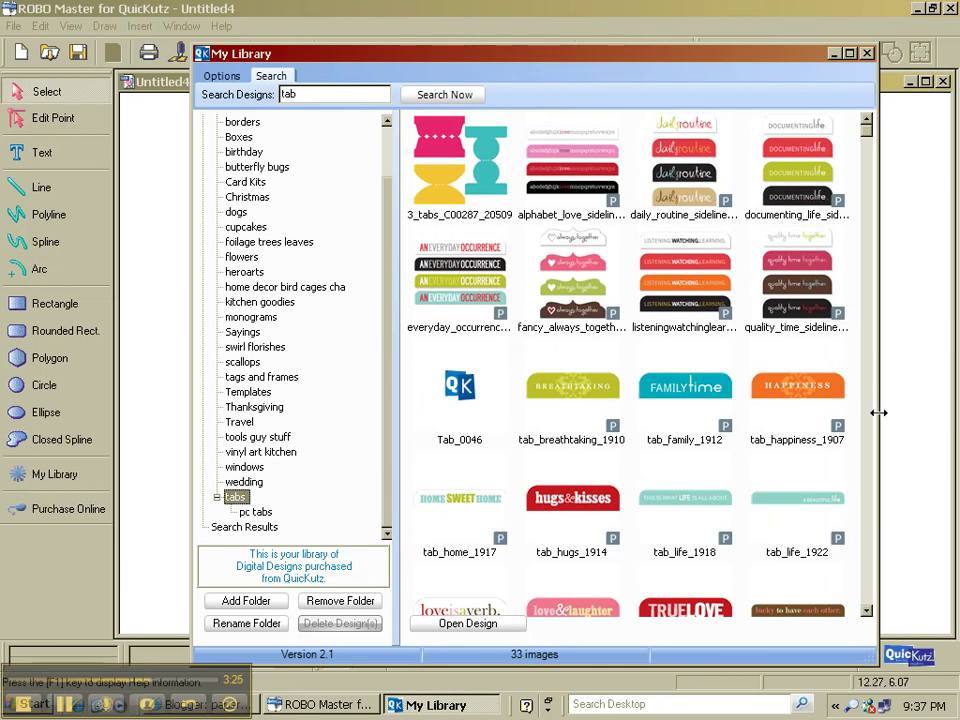
{"action": "left_click", "coordinate": [866, 611]}
{"action": "left_click", "coordinate": [866, 611]}
{"action": "left_click", "coordinate": [866, 611]}
{"action": "left_click", "coordinate": [866, 611]}
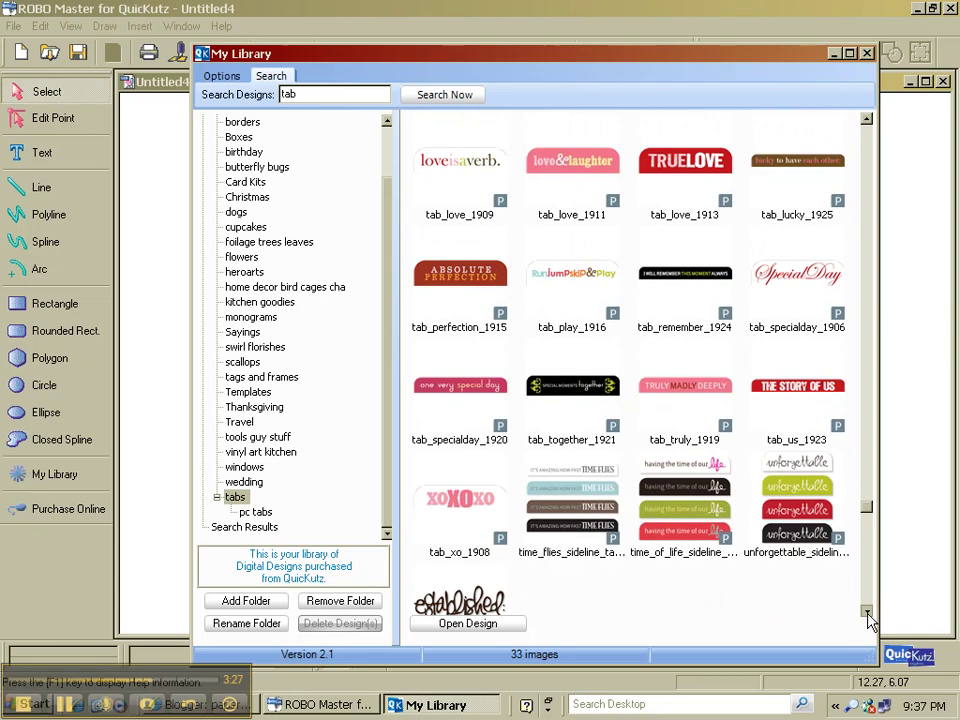
{"action": "left_click", "coordinate": [866, 611]}
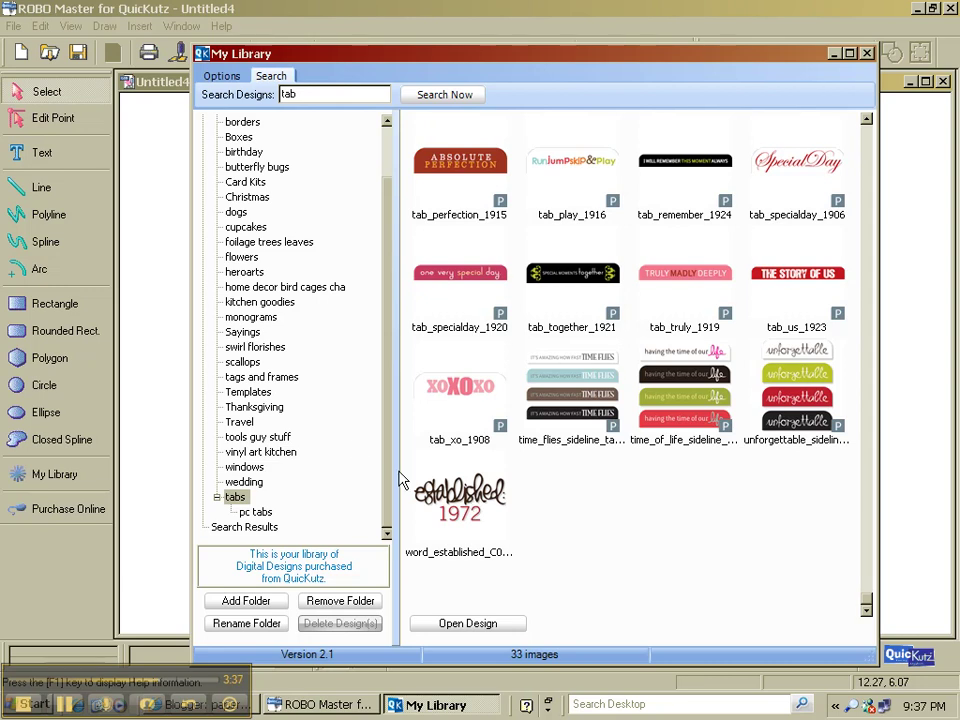
Step: Copy the established 1972 word design into vinyl art kitchen, then select it in tabs for deletion
{"action": "left_click_drag", "start_coordinate": [390, 454], "coordinate": [396, 497]}
{"action": "left_click", "coordinate": [482, 502]}
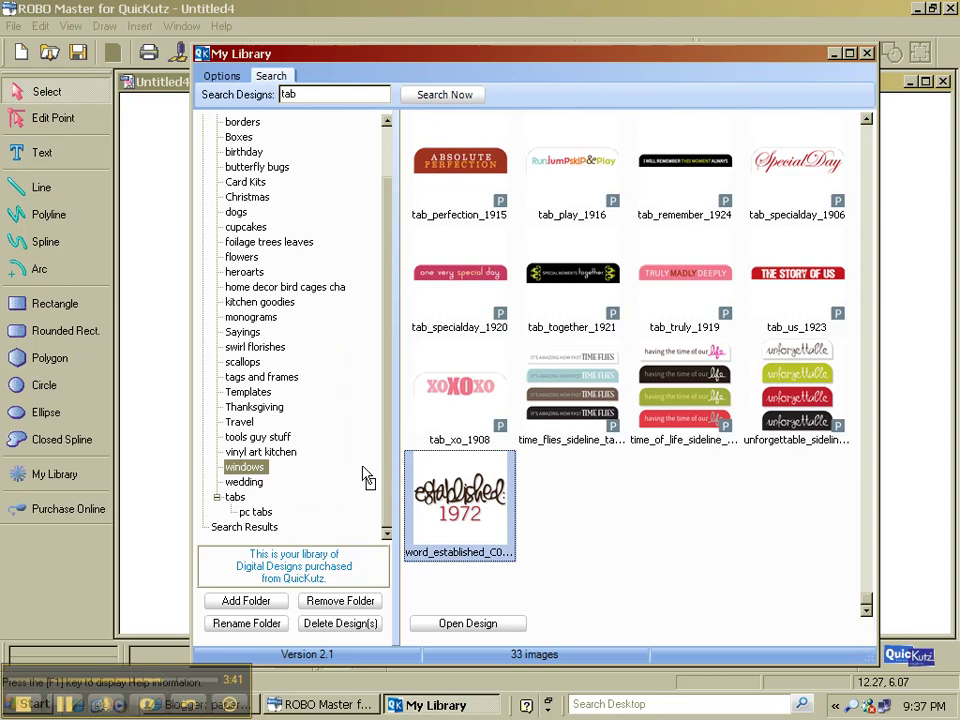
{"action": "left_click", "coordinate": [288, 453]}
{"action": "left_click_drag", "start_coordinate": [290, 455], "coordinate": [291, 456]}
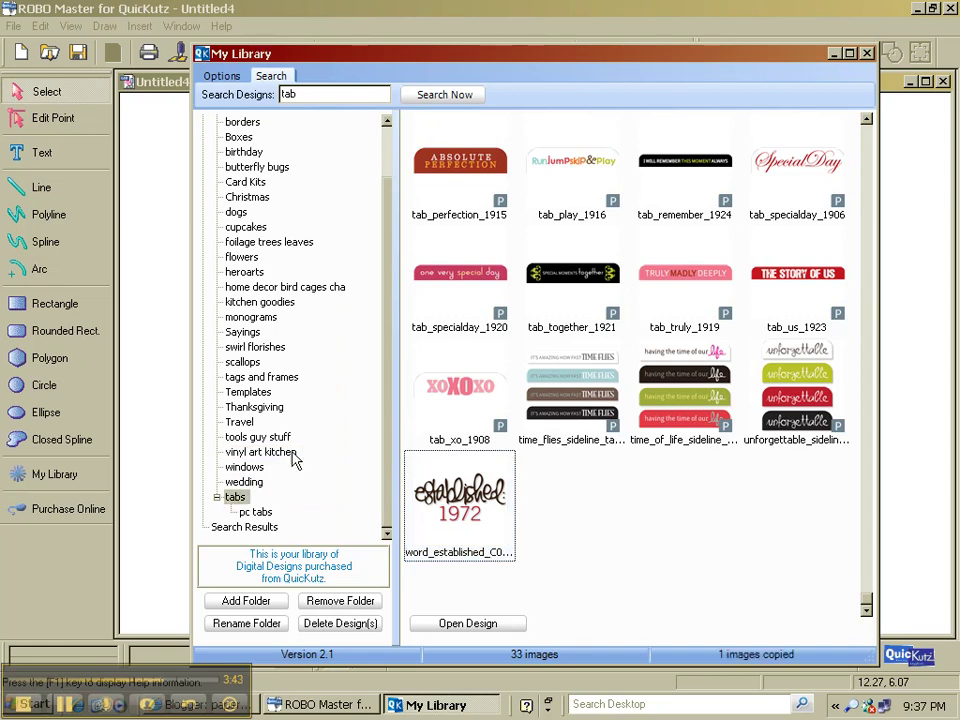
{"action": "left_click", "coordinate": [457, 538]}
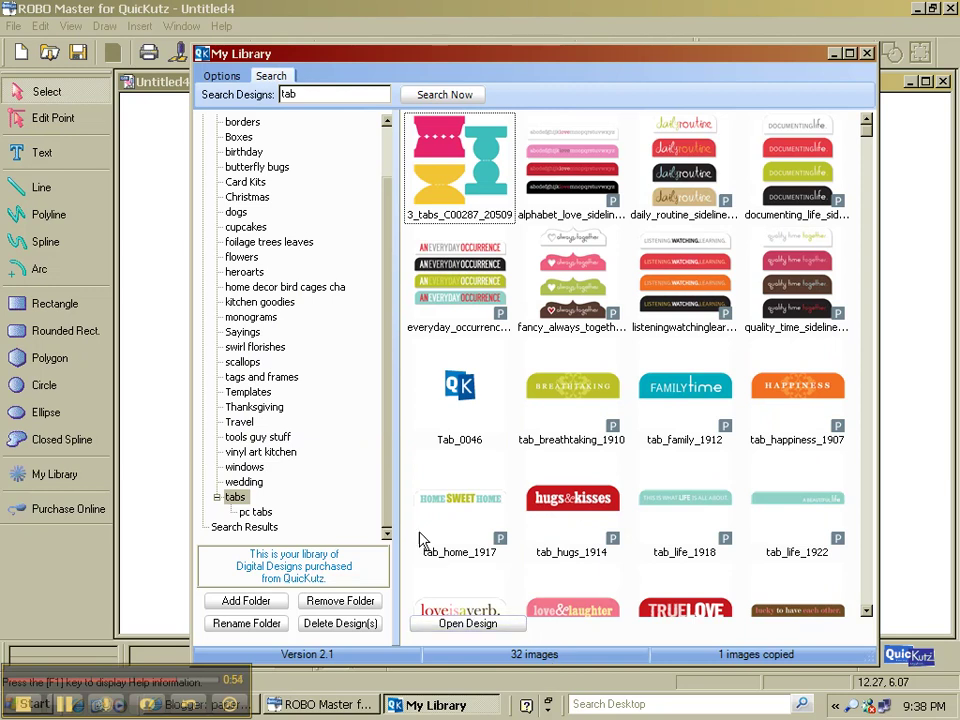
Step: Rename the vinyl art kitchen folder to 'vinyl art'
{"action": "left_click", "coordinate": [290, 452]}
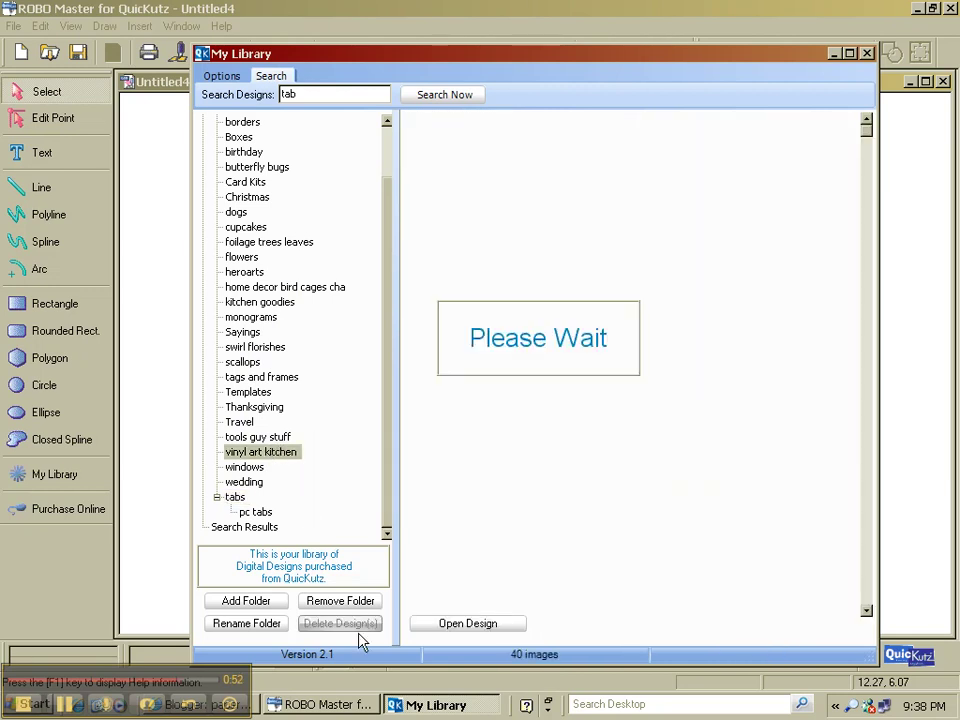
{"action": "left_click", "coordinate": [262, 623]}
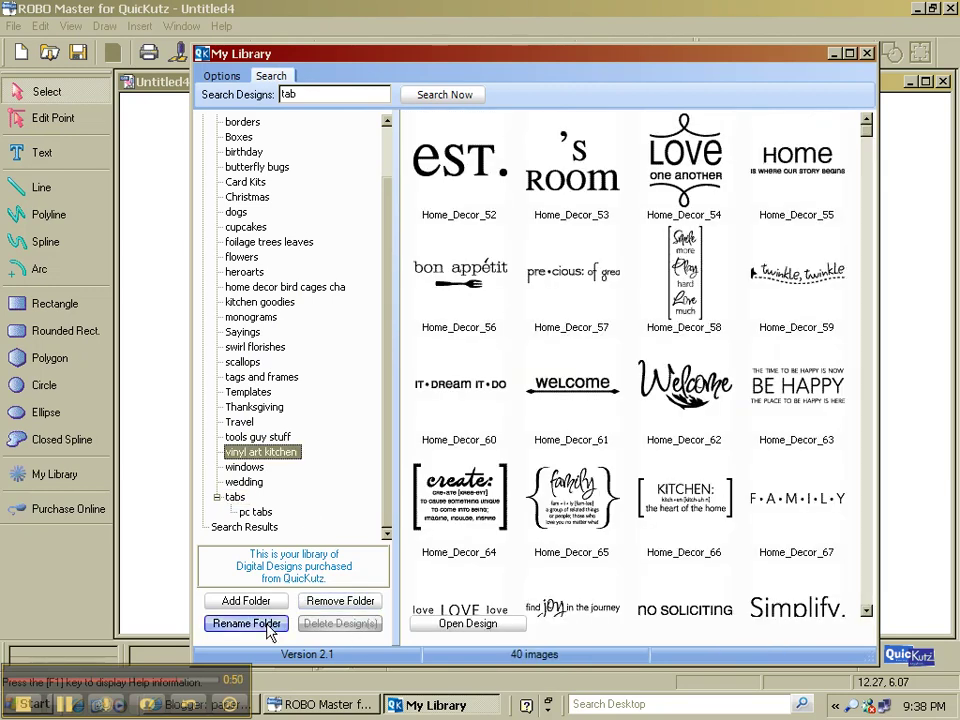
{"action": "left_click", "coordinate": [490, 361]}
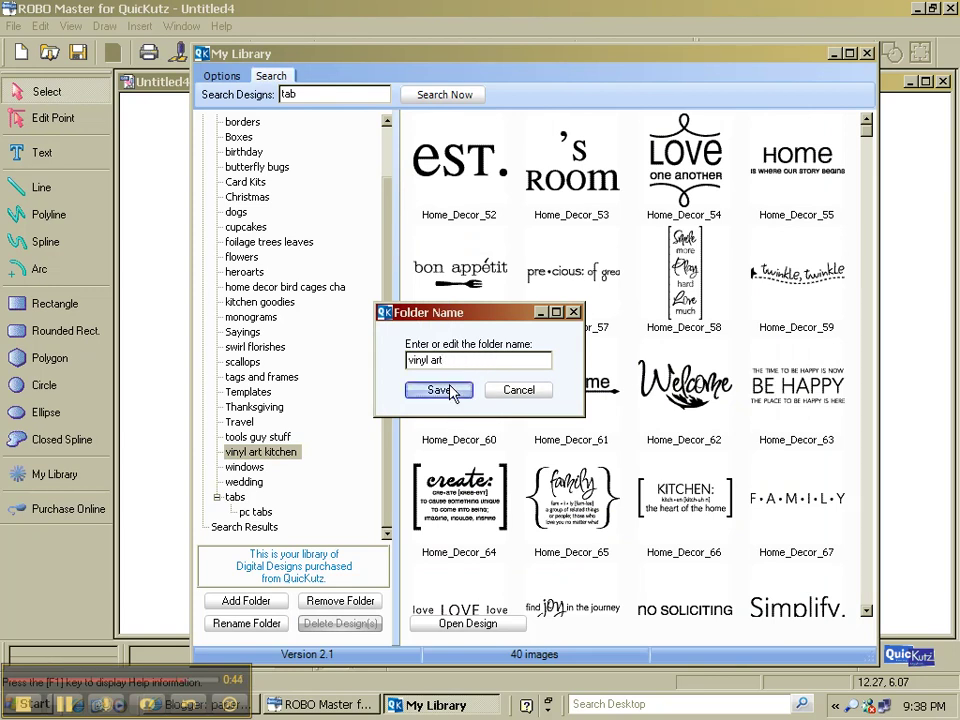
{"action": "left_click", "coordinate": [450, 390]}
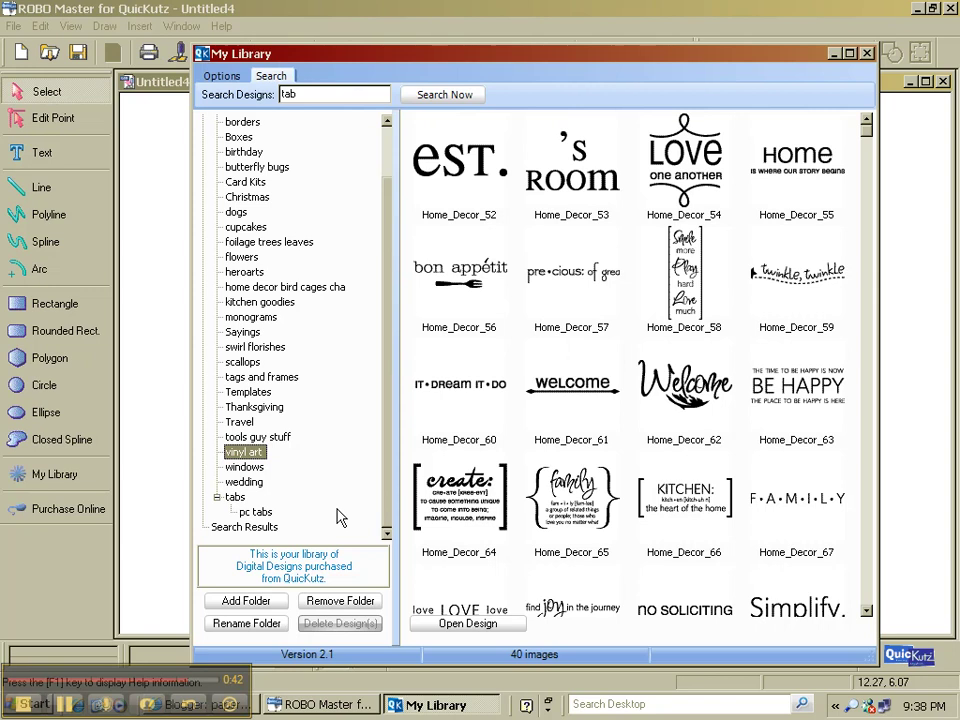
Step: Move the wedding and tabs folders up above tags and frames
{"action": "left_click", "coordinate": [216, 497]}
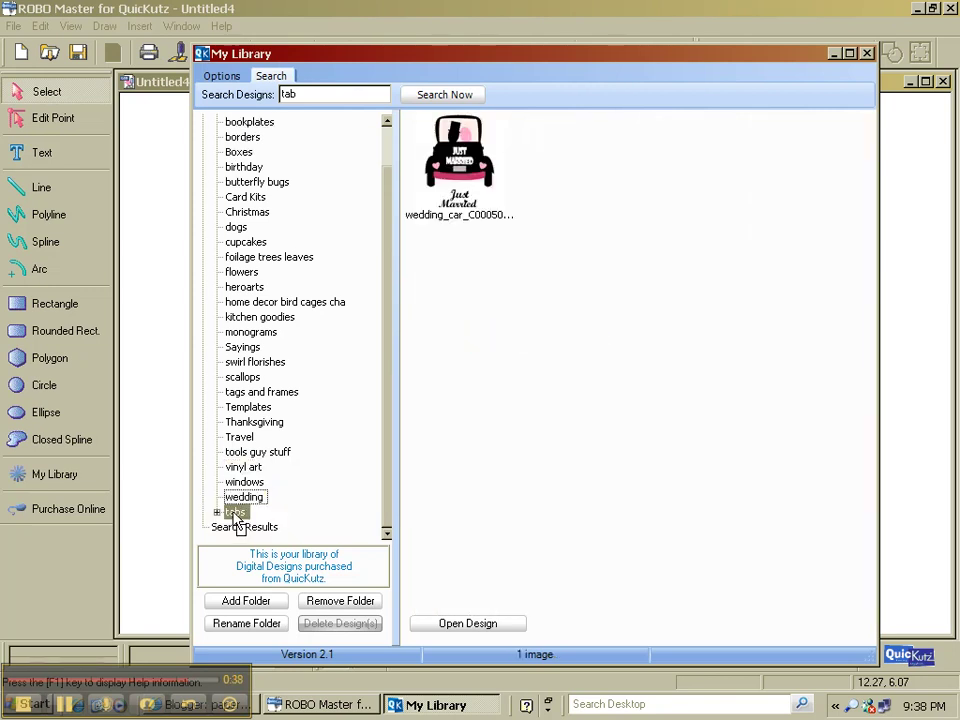
{"action": "left_click_drag", "start_coordinate": [235, 517], "coordinate": [234, 399]}
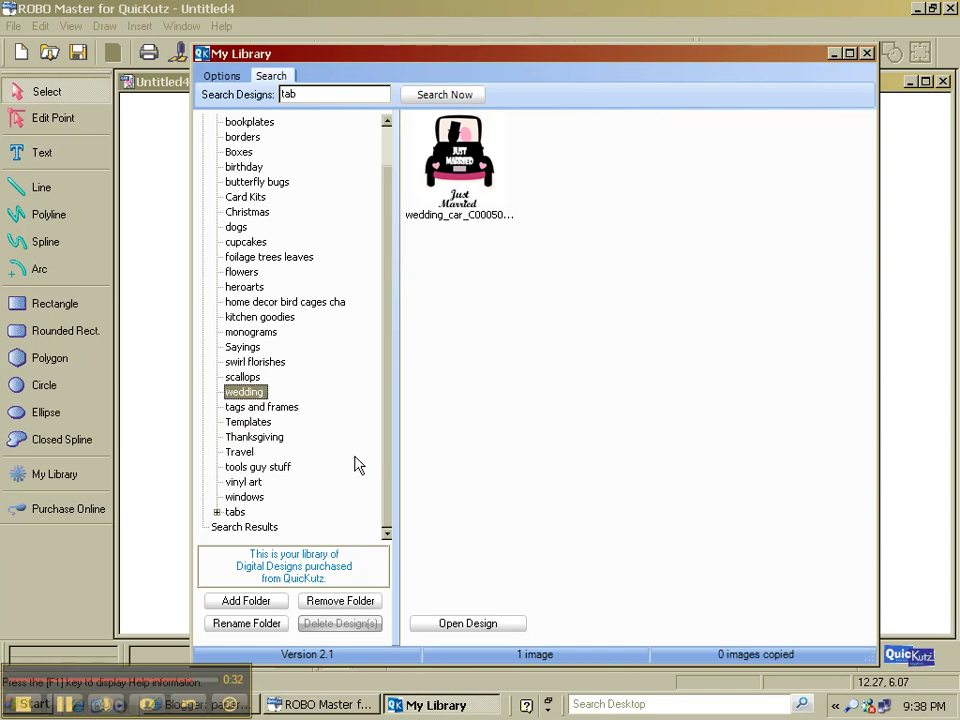
{"action": "left_click", "coordinate": [236, 512]}
{"action": "left_click_drag", "start_coordinate": [233, 450], "coordinate": [235, 407]}
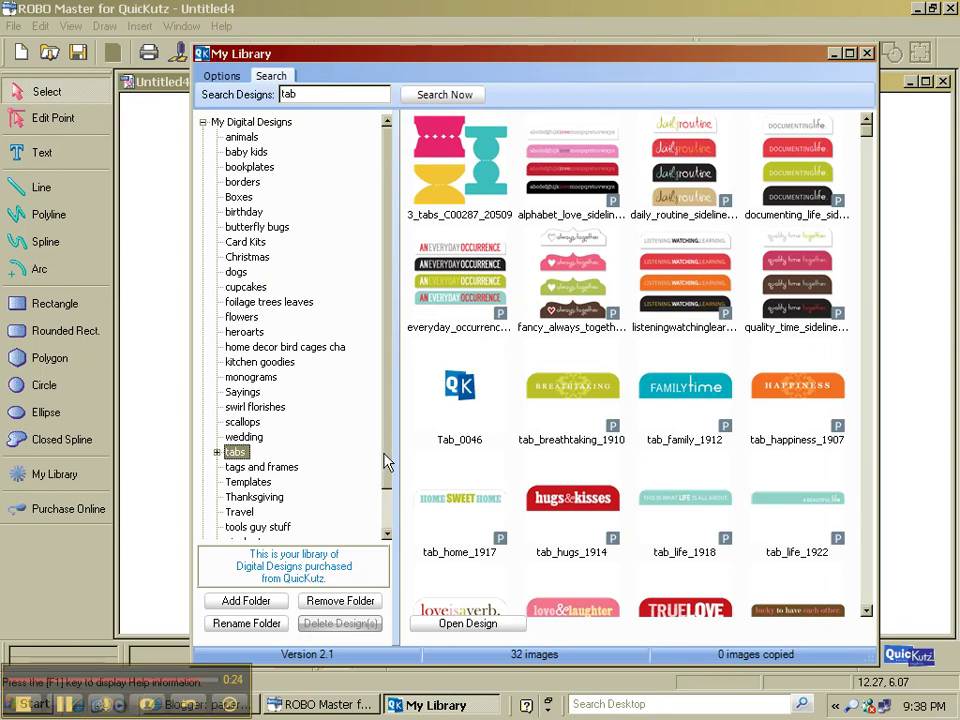
Step: Scroll the folder tree to the top and view the birthday folder's 15 designs
{"action": "mouse_move", "coordinate": [388, 462]}
{"action": "left_mouse_down"}
{"action": "mouse_move", "coordinate": [388, 506]}
{"action": "mouse_move", "coordinate": [388, 444]}
{"action": "left_mouse_up"}
{"action": "left_click", "coordinate": [279, 229]}
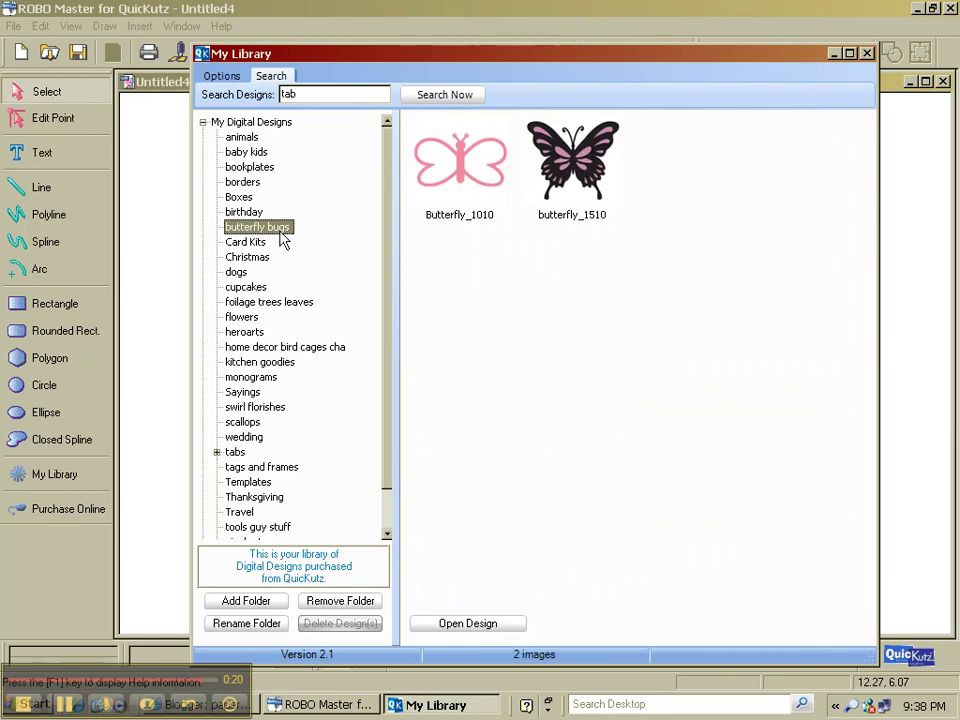
{"action": "left_click", "coordinate": [236, 216]}
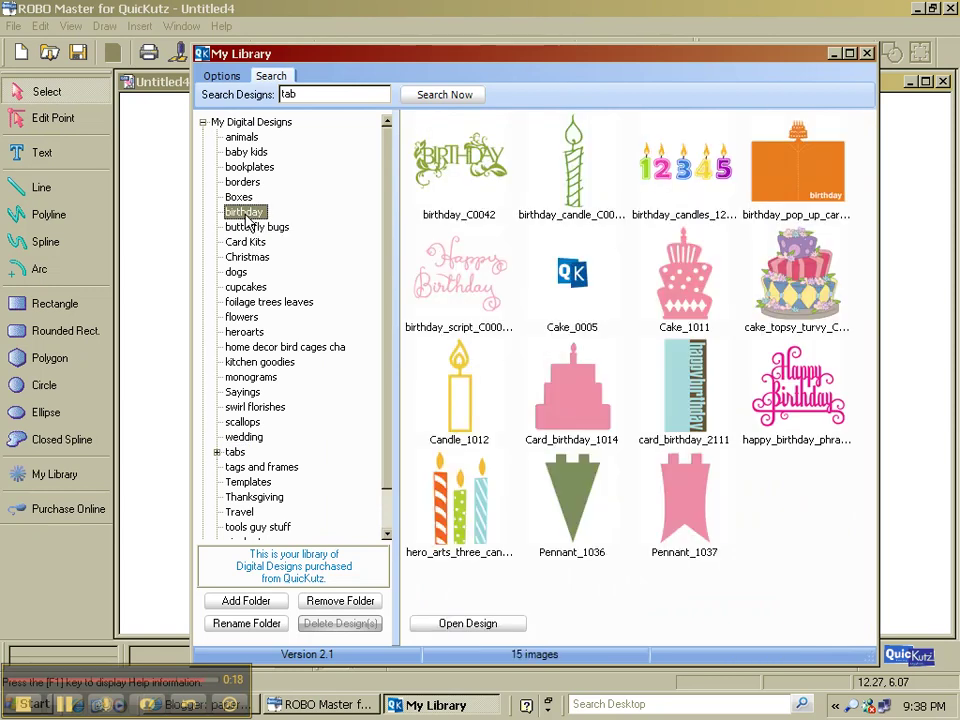